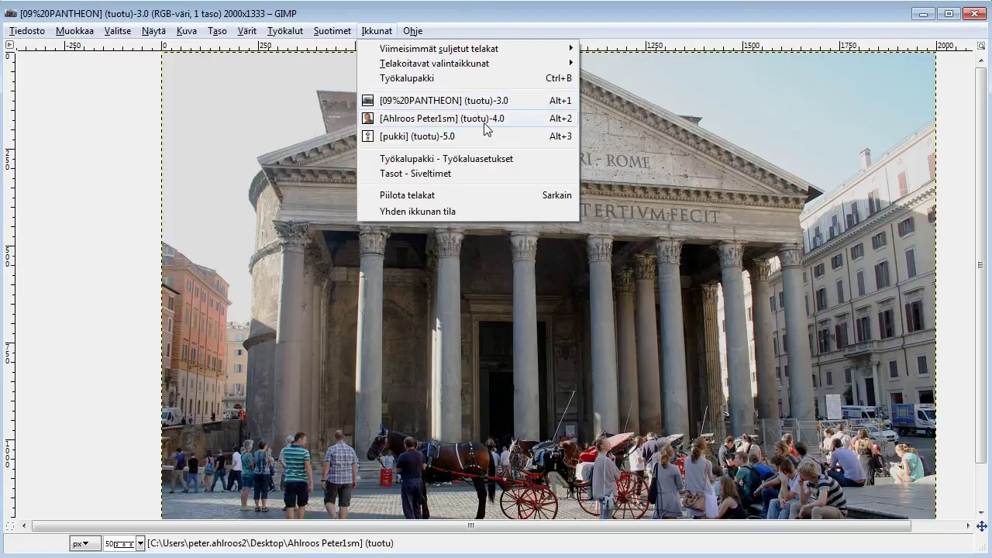
Show the hidden toolbox and layer docks and bring the pukki image window to the front.
mouse_move(386, 122)
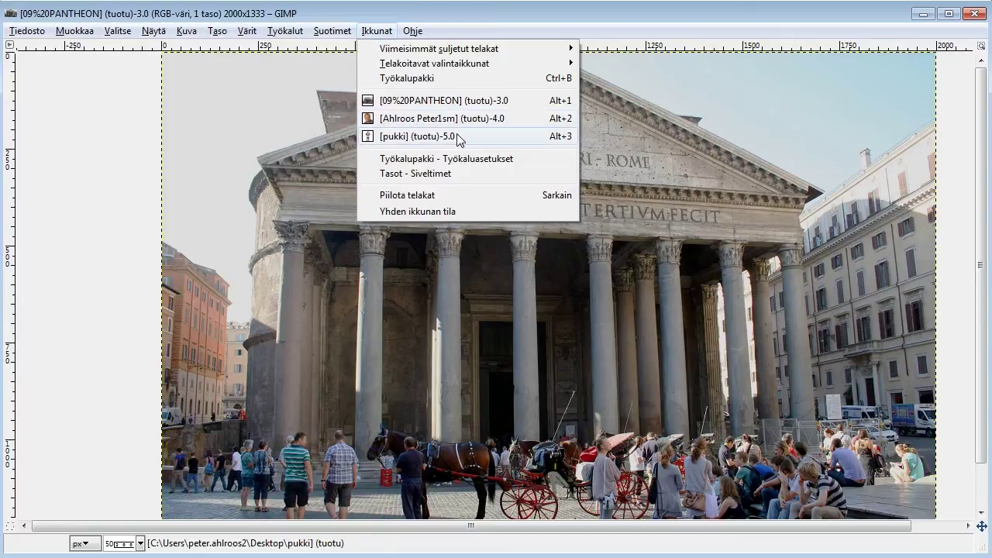
key("Escape")
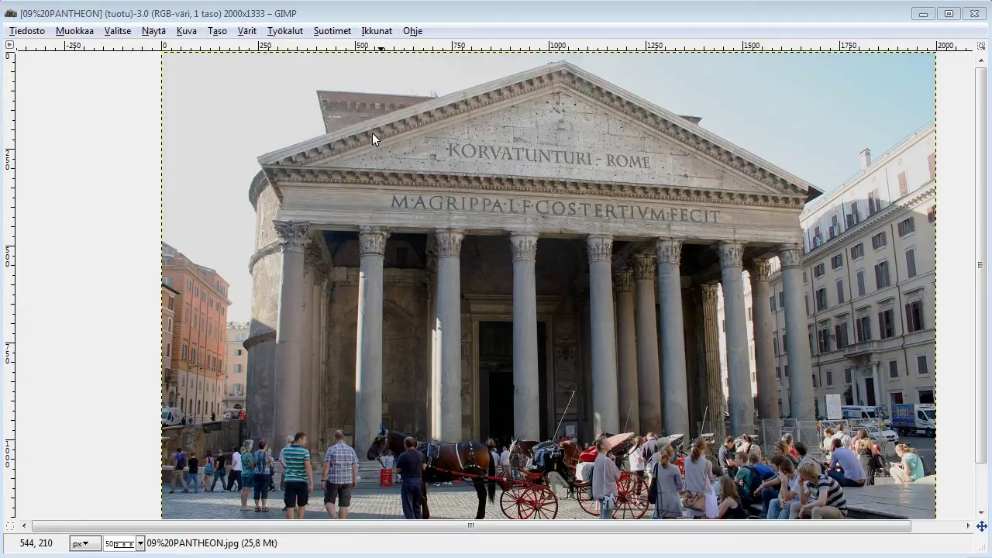
key("Tab")
left_click(376, 31)
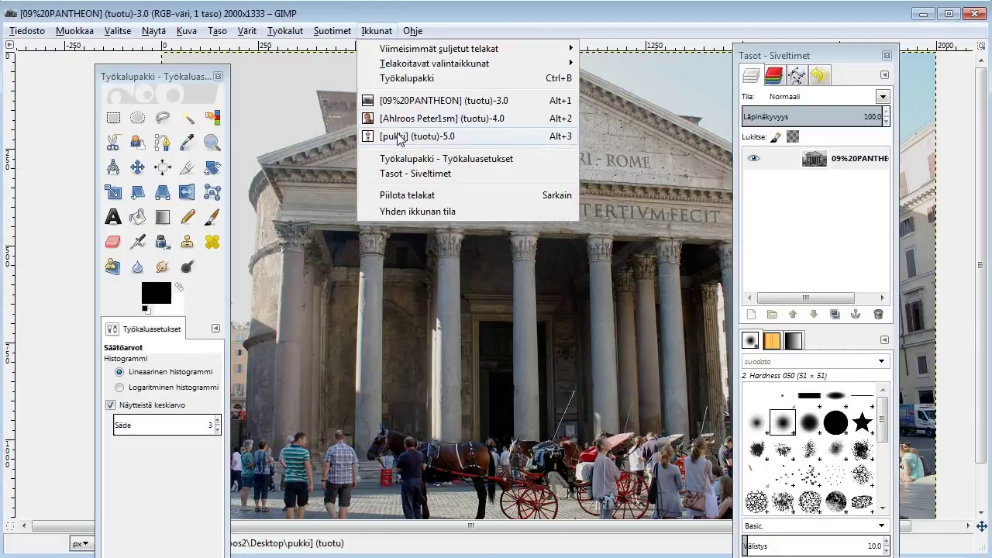
left_click(373, 137)
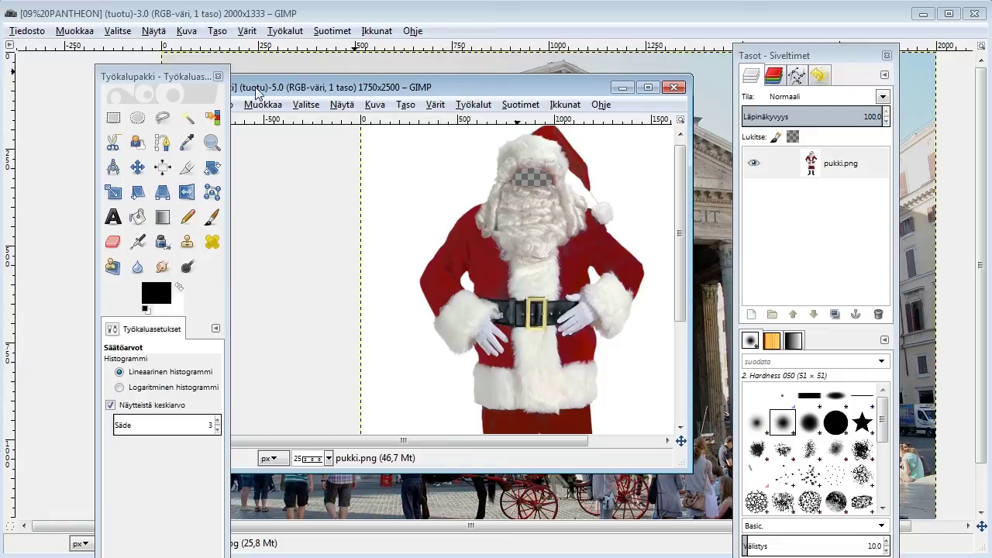
Move the toolbox clear of the pukki image and switch the program to single-window mode.
left_click_drag(204, 76, 111, 46)
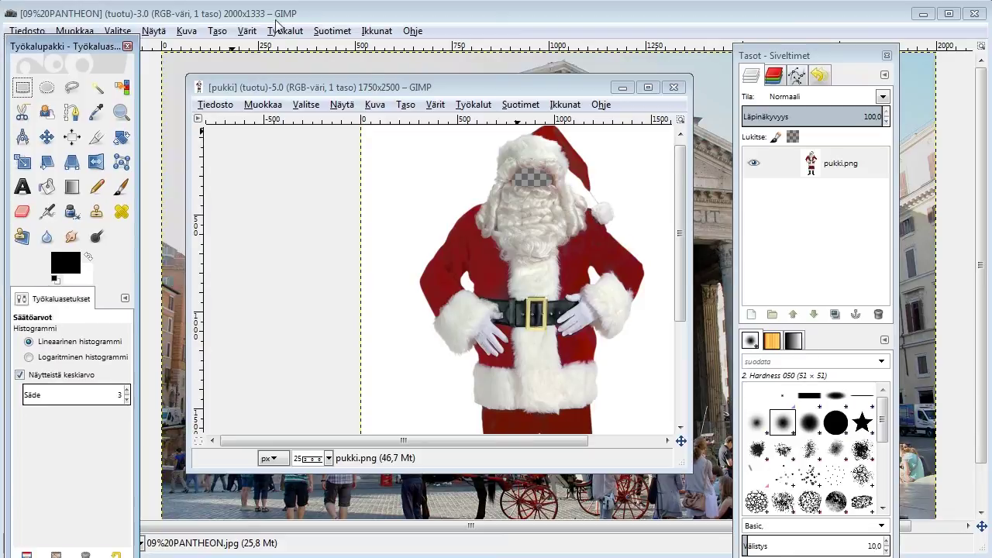
left_click_drag(545, 89, 520, 107)
left_click(378, 31)
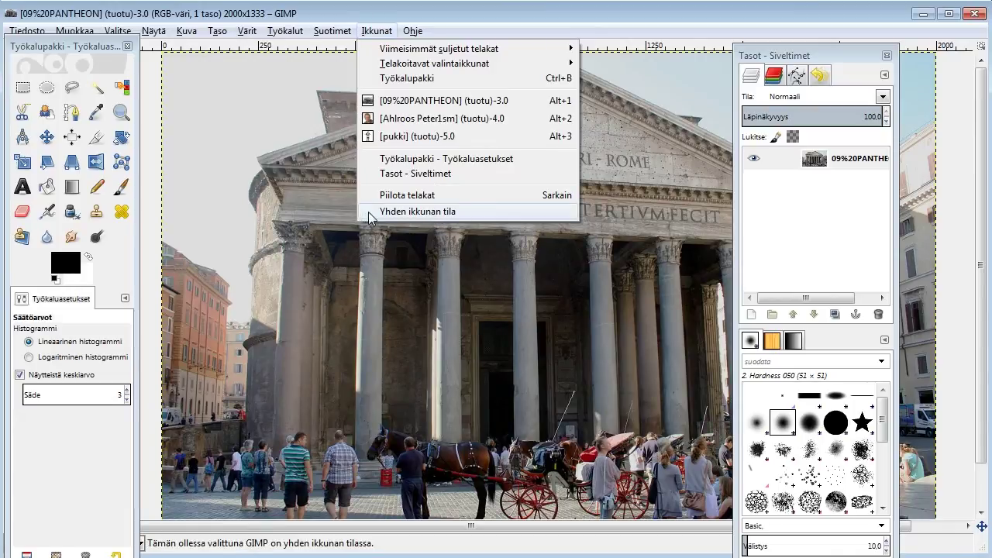
left_click(396, 213)
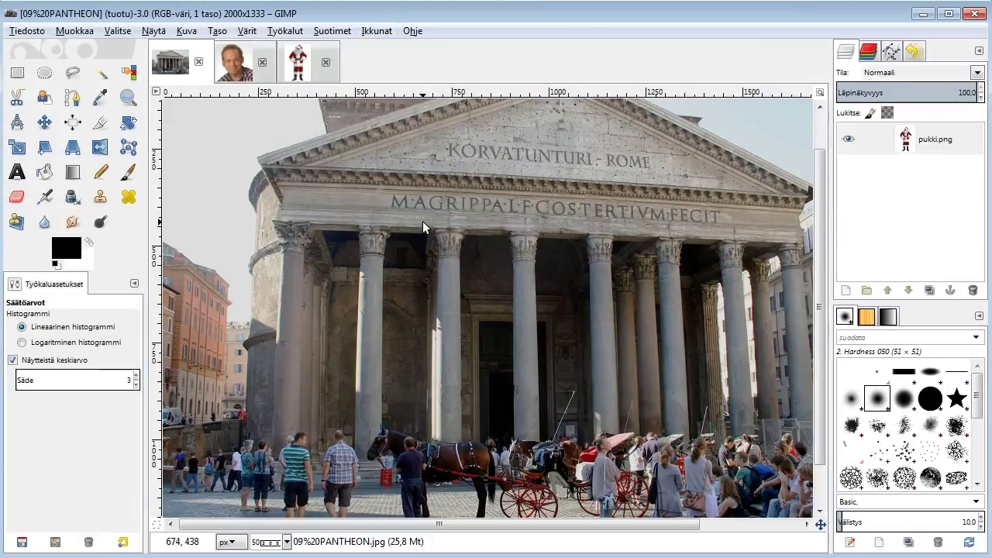
Look through the three open images: the Pantheon photo, the man's portrait and the Santa suit picture.
left_click(239, 66)
left_click(298, 62)
left_click(232, 64)
left_click(179, 68)
left_click(235, 66)
left_click(302, 67)
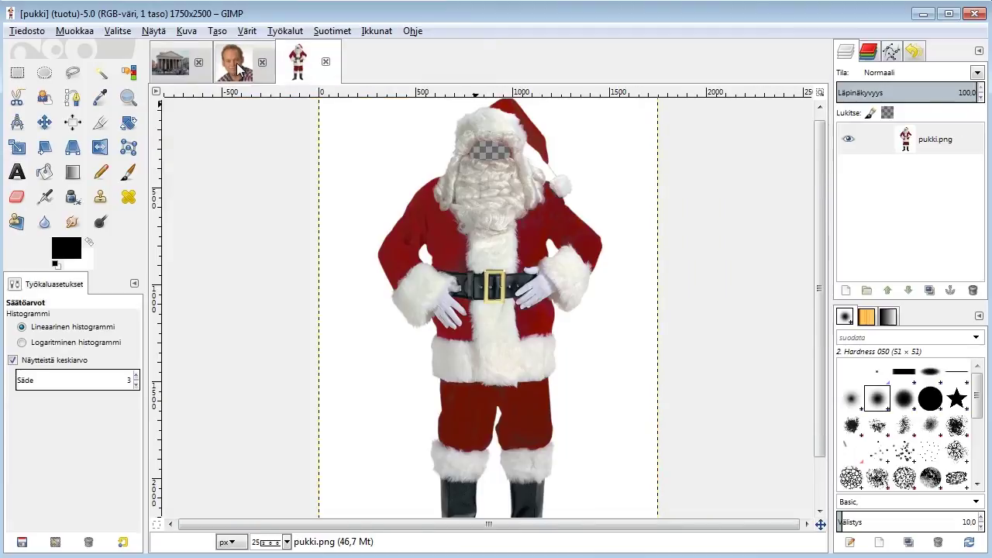
left_click(233, 68)
left_click(178, 68)
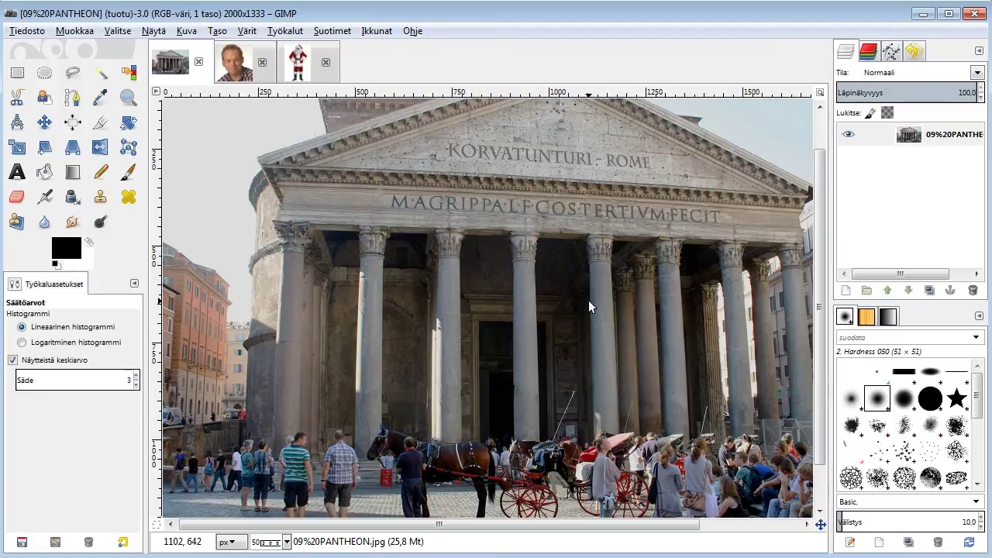
key("minus")
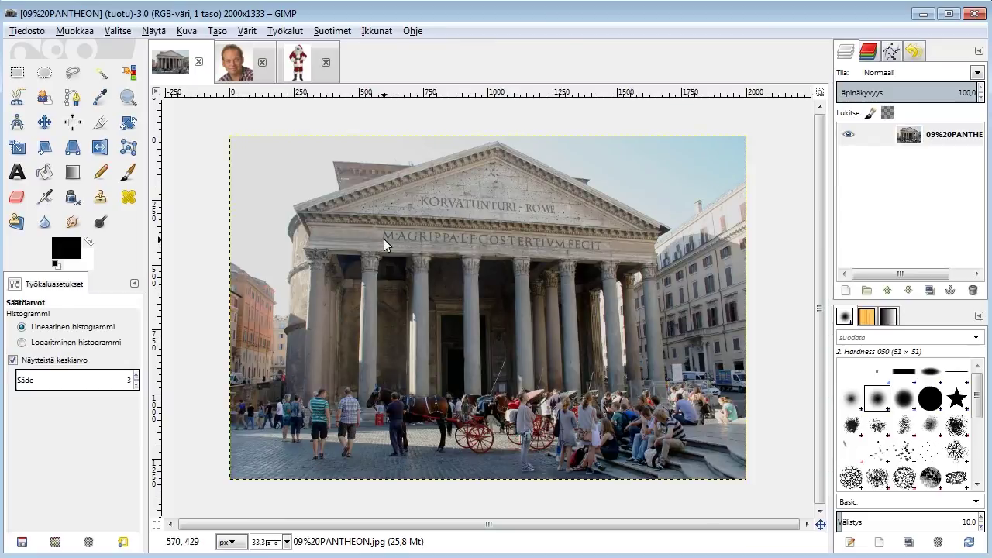
left_click(301, 69)
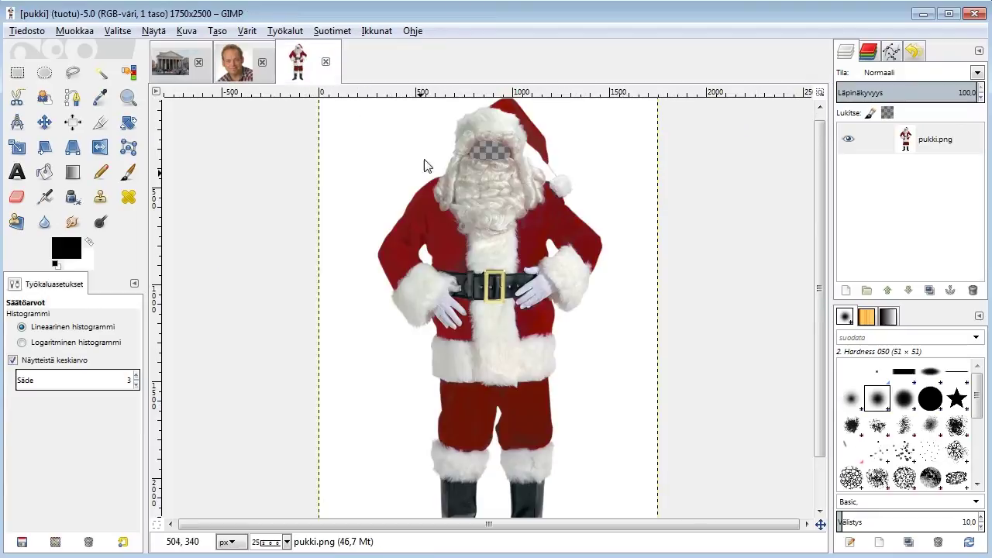
left_click(169, 58)
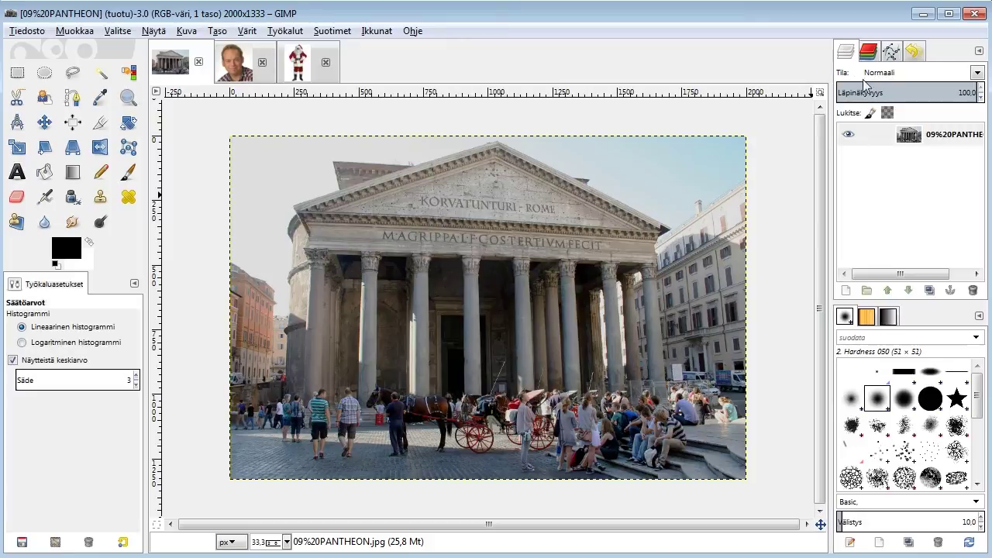
left_click(377, 30)
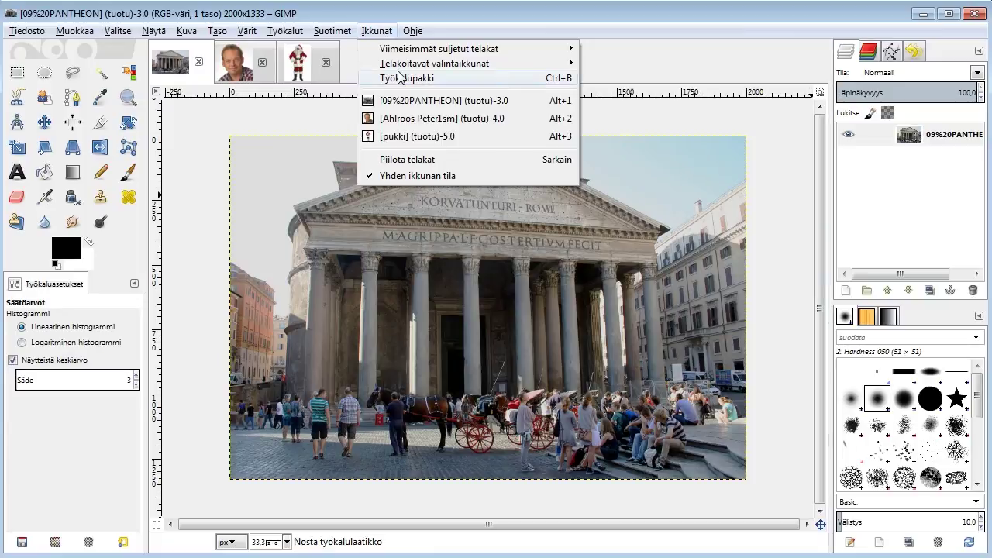
mouse_move(402, 63)
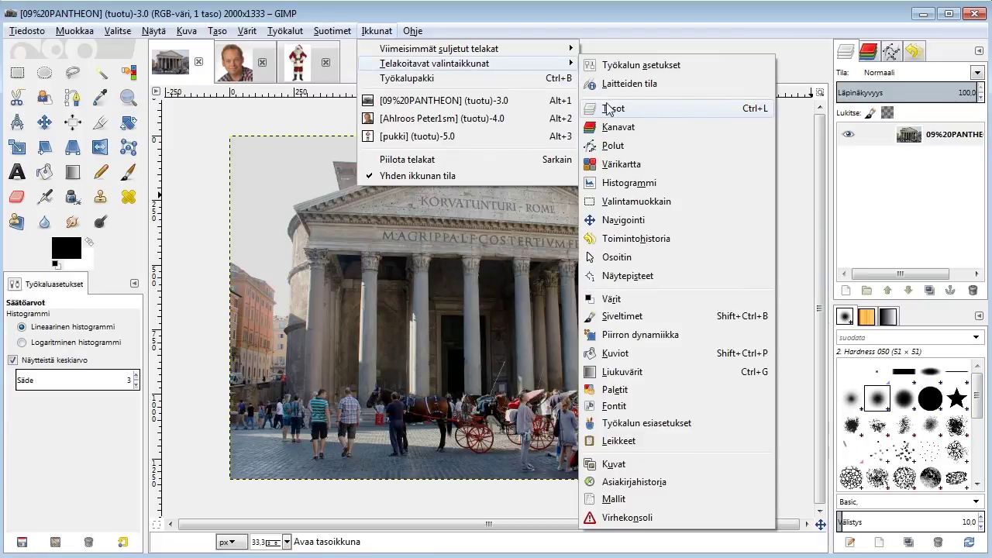
left_click(600, 31)
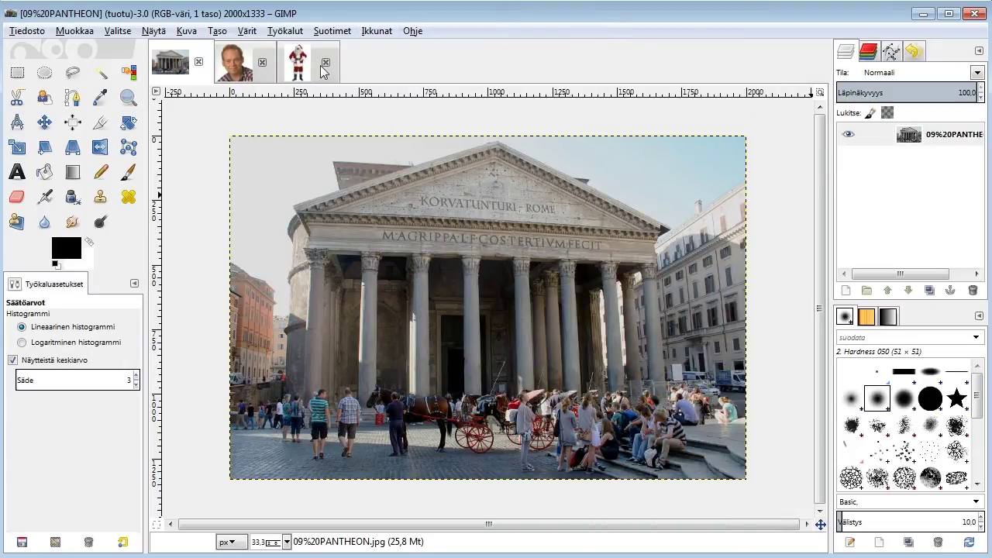
Select the white background around Santa in the pukki image with Fuzzy Select.
left_click(301, 67)
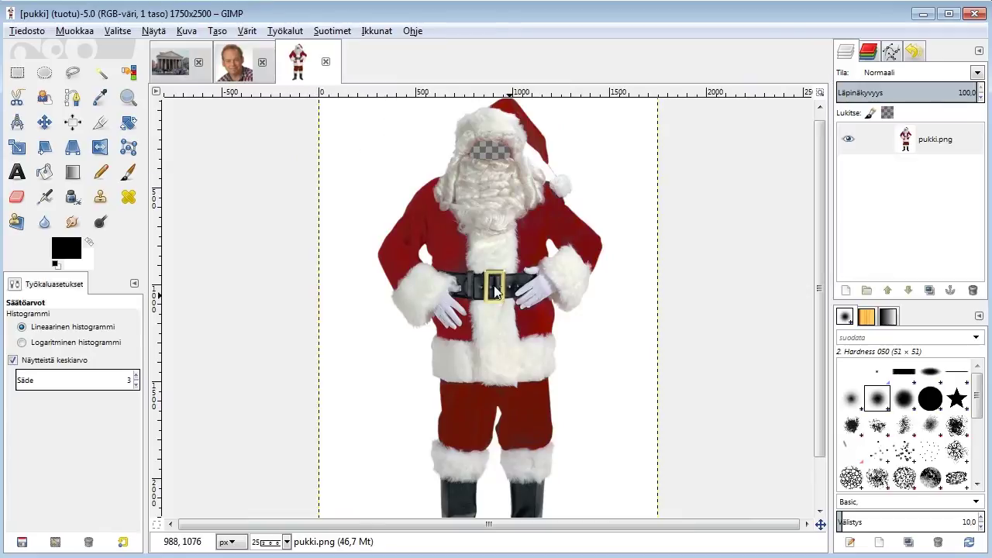
left_click(103, 76)
left_click(369, 149)
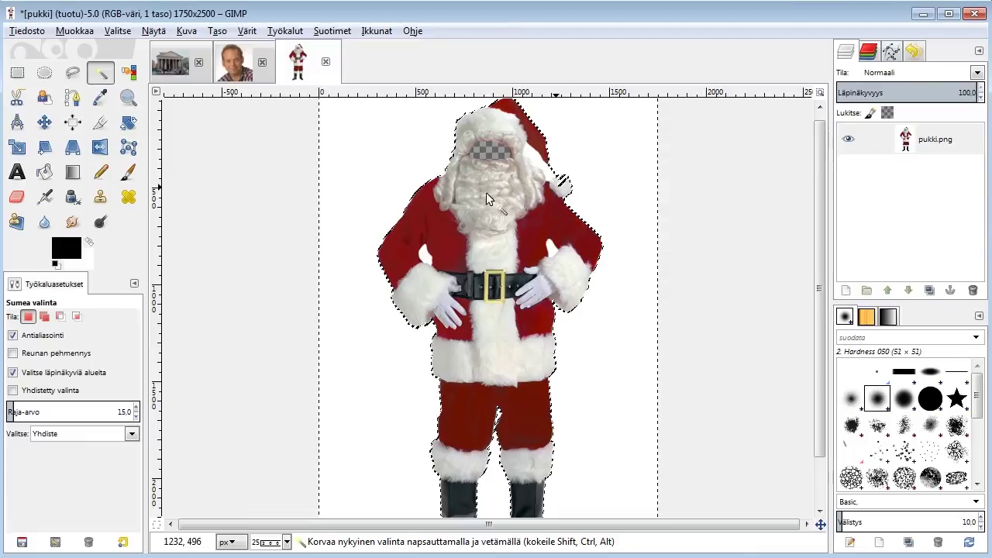
Set the Fuzzy Select threshold to 8 and reselect the white background without Santa's pompom.
left_click(137, 418)
left_click(136, 418)
left_click(136, 418)
left_click(136, 418)
left_click(136, 418)
left_click(136, 418)
left_click(137, 418)
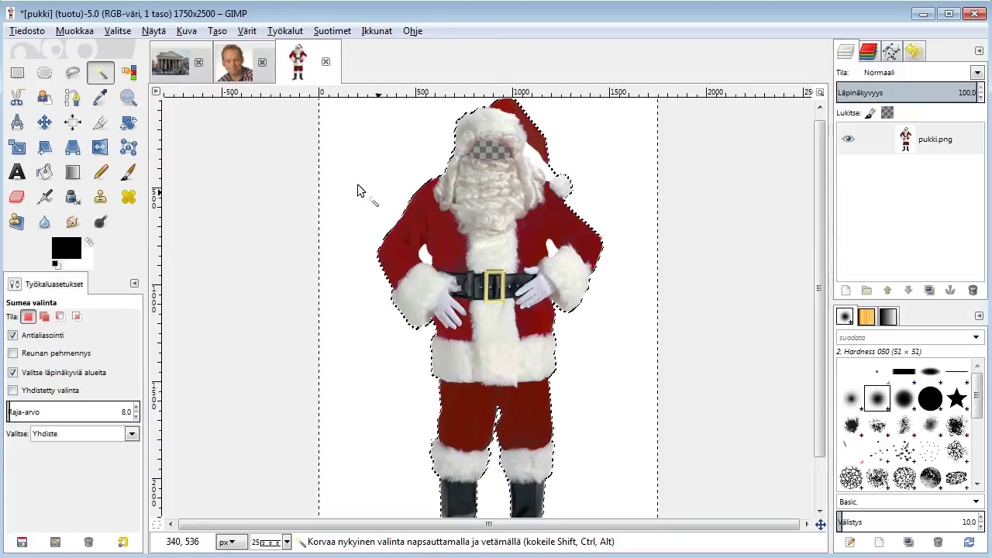
Add the white gaps between Santa's arms and body and beside the hat to the selection.
key("shift")
left_click(422, 250, "shift")
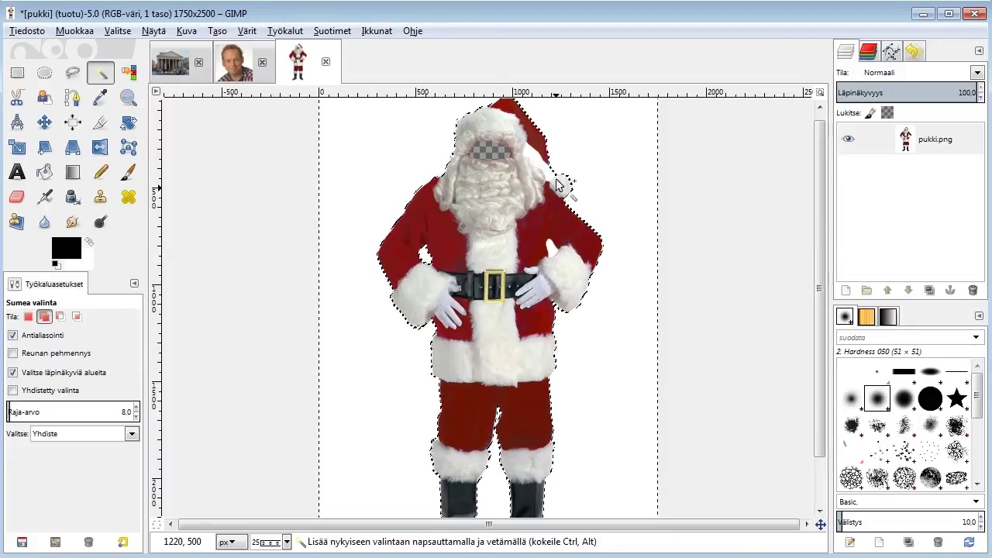
left_click_drag(535, 150, 570, 261)
left_click(591, 266, "shift")
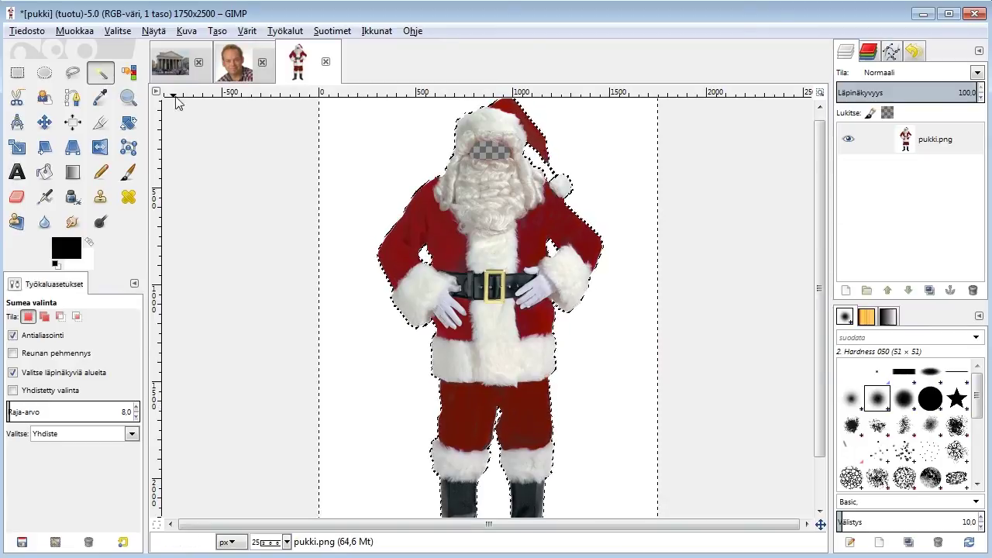
Invert the selection so it covers the Santa figure, and copy the figure.
left_click(120, 32)
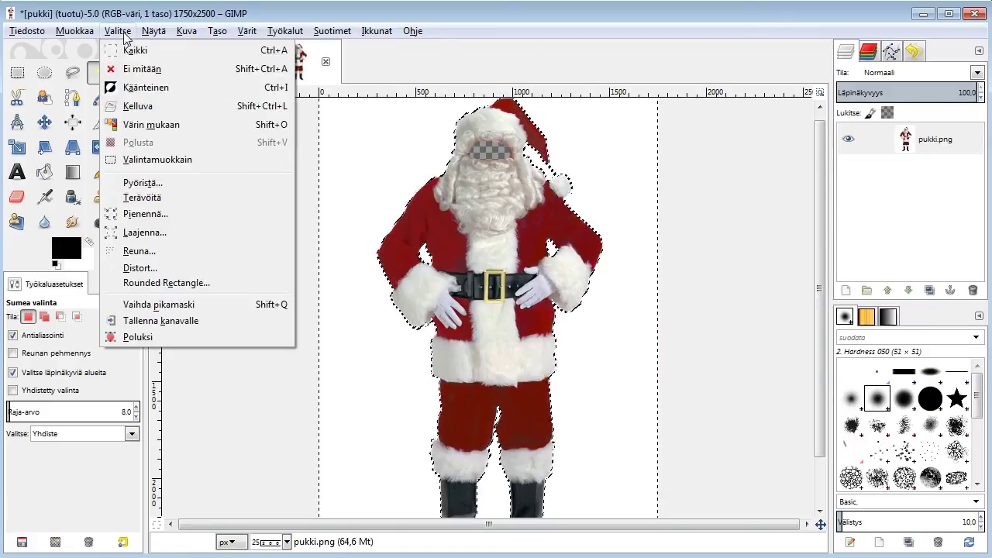
left_click(139, 88)
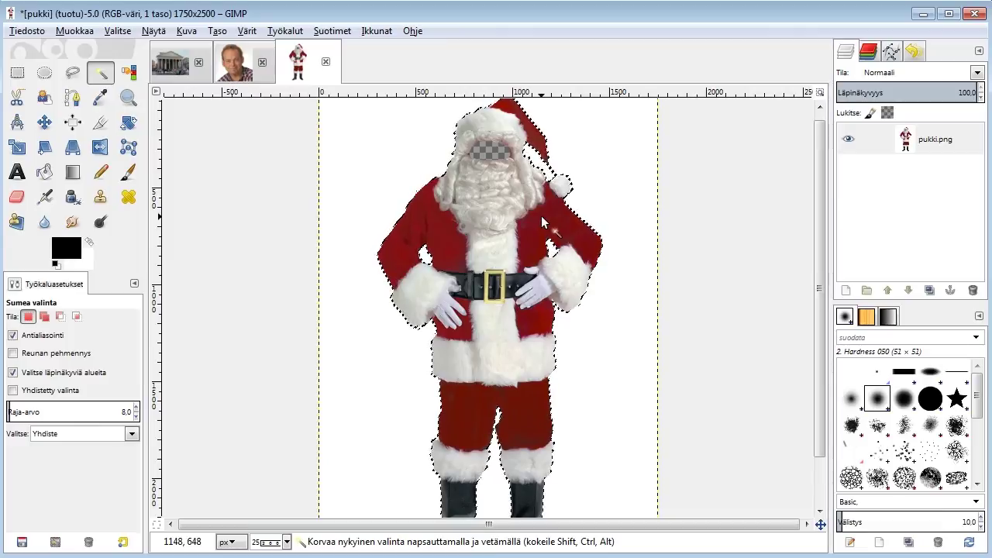
left_click(75, 31)
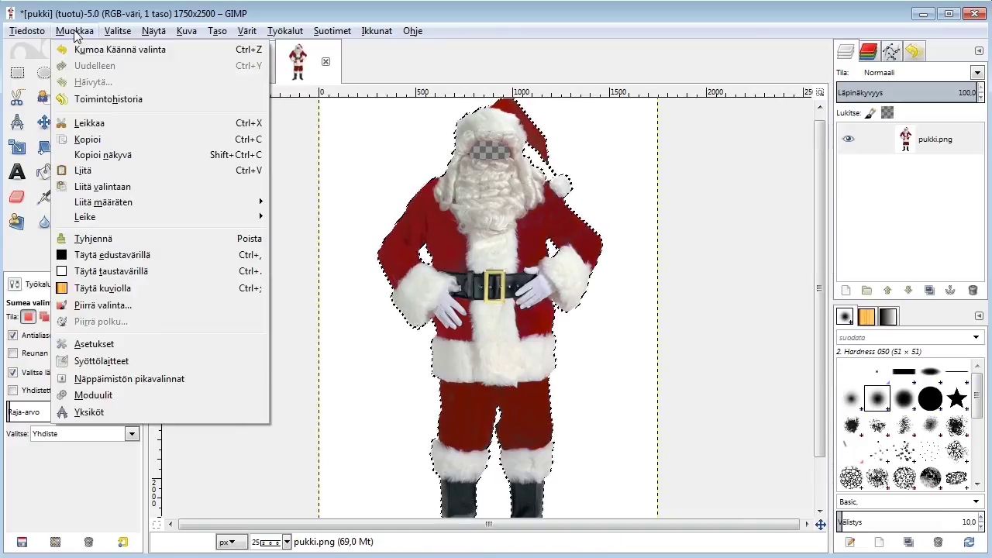
left_click(99, 142)
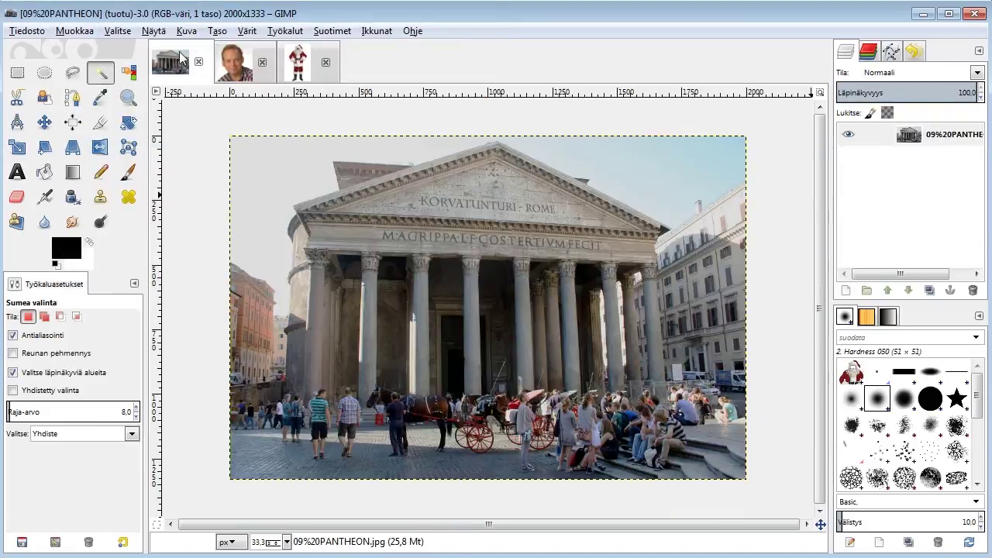
Paste the copied Santa figure into the Pantheon image as a floating selection.
left_click(172, 61)
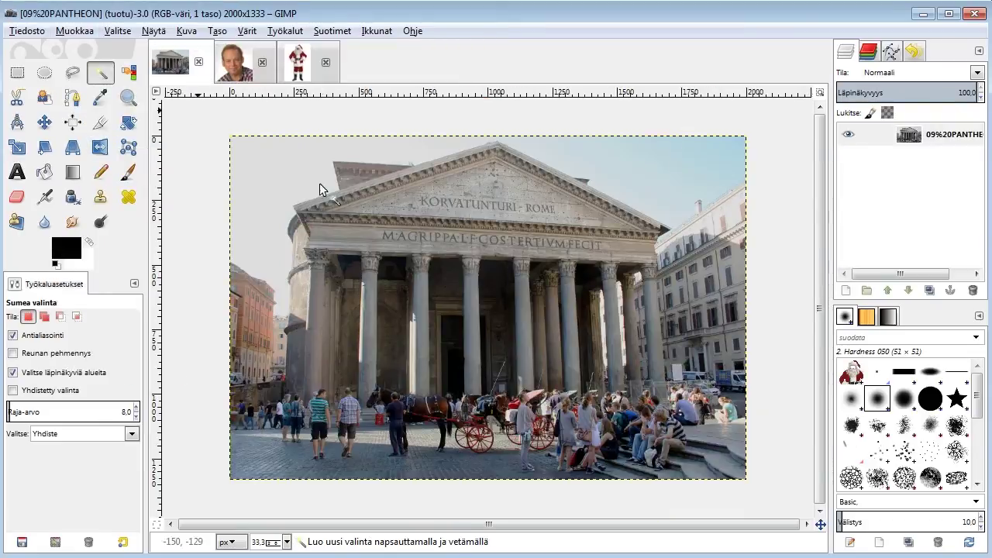
left_click(78, 31)
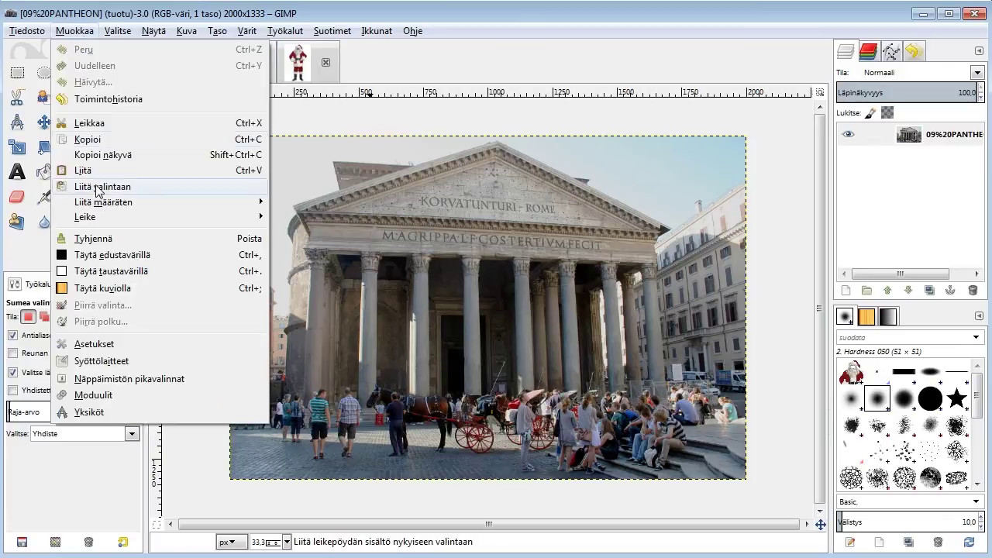
left_click(144, 179)
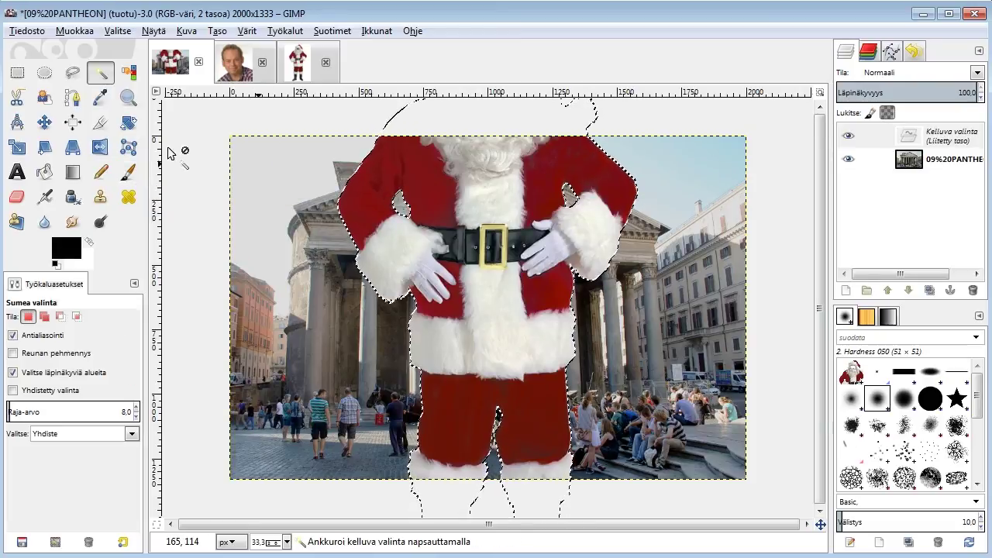
Move the floating Santa to the left side of the Pantheon photo with the whole hat inside the picture.
left_click(44, 123)
left_click_drag(506, 226, 434, 281)
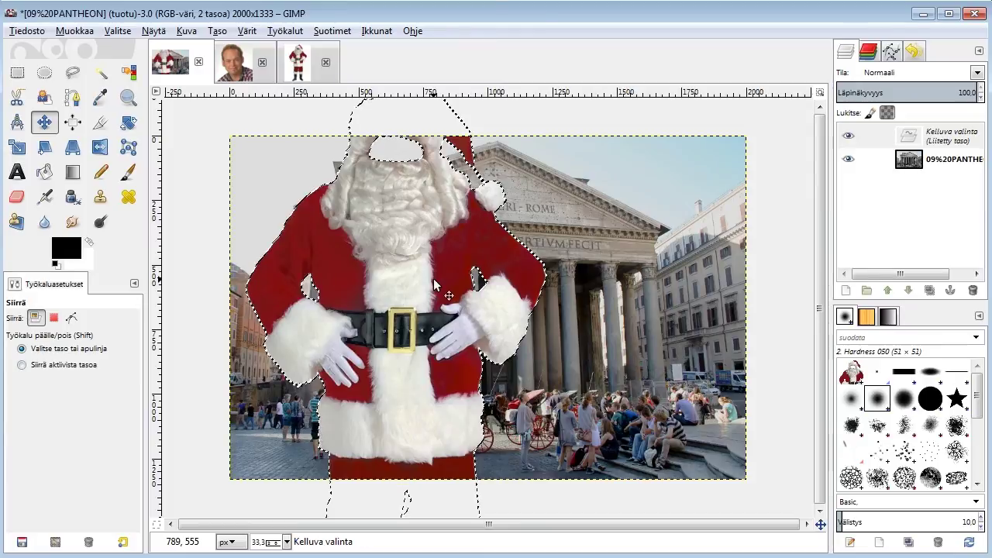
left_click_drag(415, 226, 400, 285)
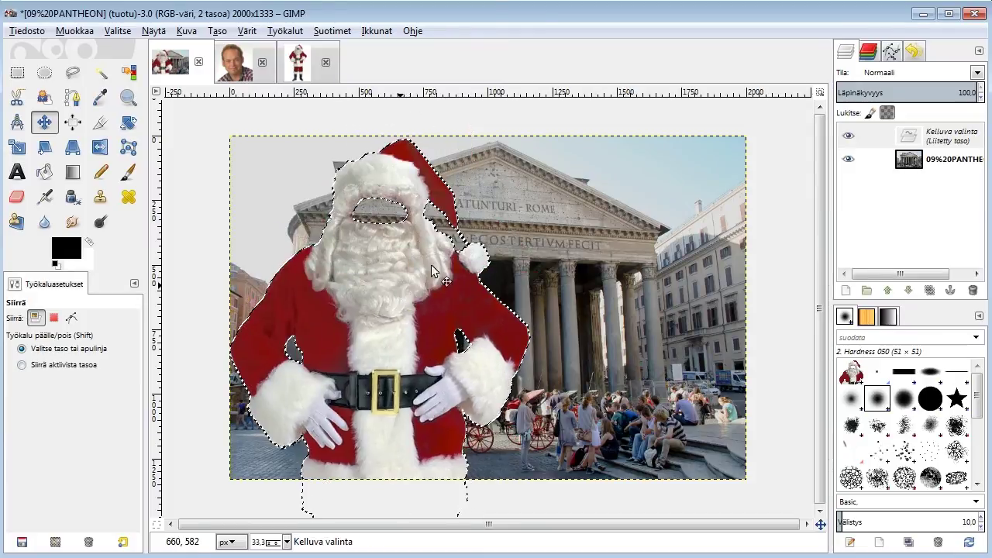
Try to scale down the floating Santa figure with the Scale tool.
left_click(17, 147)
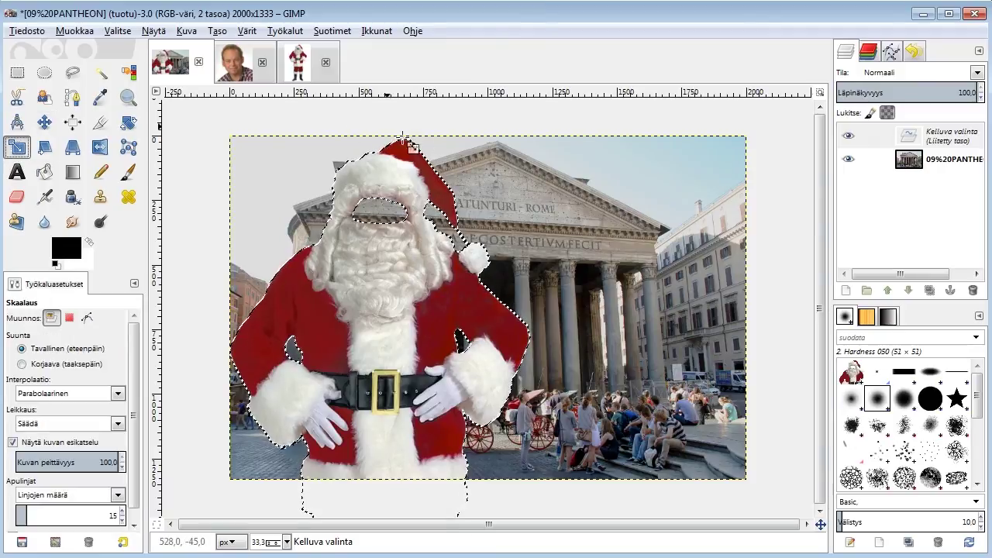
left_click(386, 217)
left_click_drag(385, 218, 373, 252)
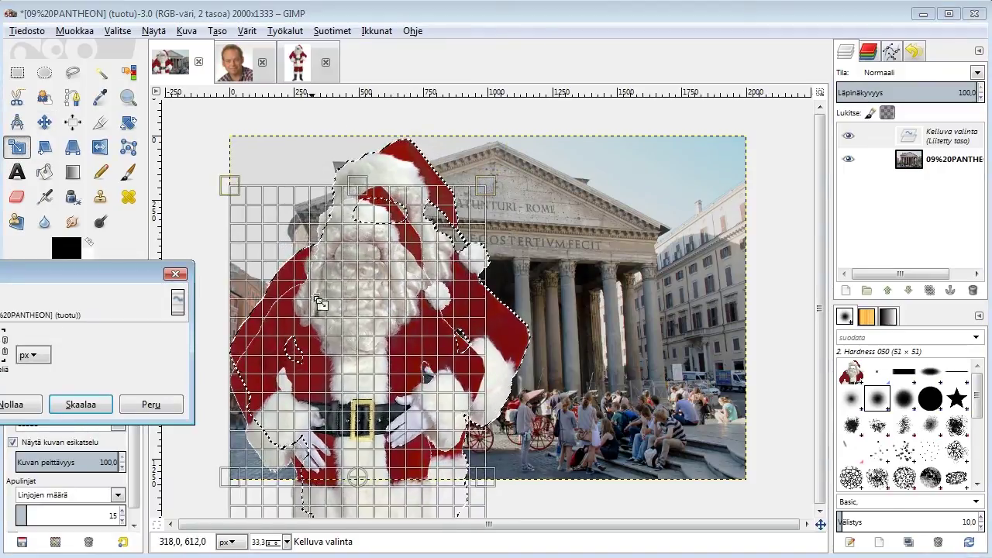
left_click(88, 411)
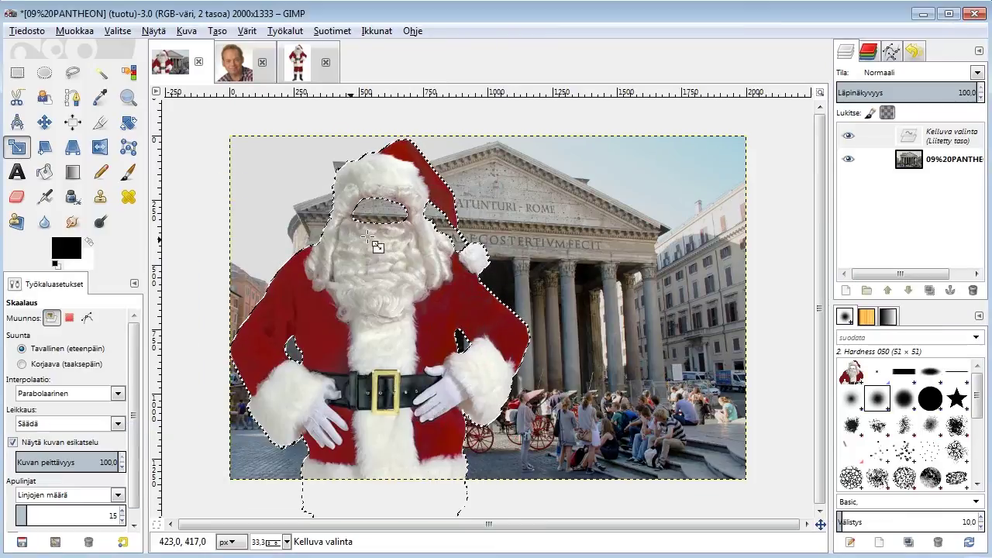
Scale the floating Santa slightly smaller from its upper right corner and apply the scaling.
left_click(474, 148)
left_click_drag(474, 152, 426, 206)
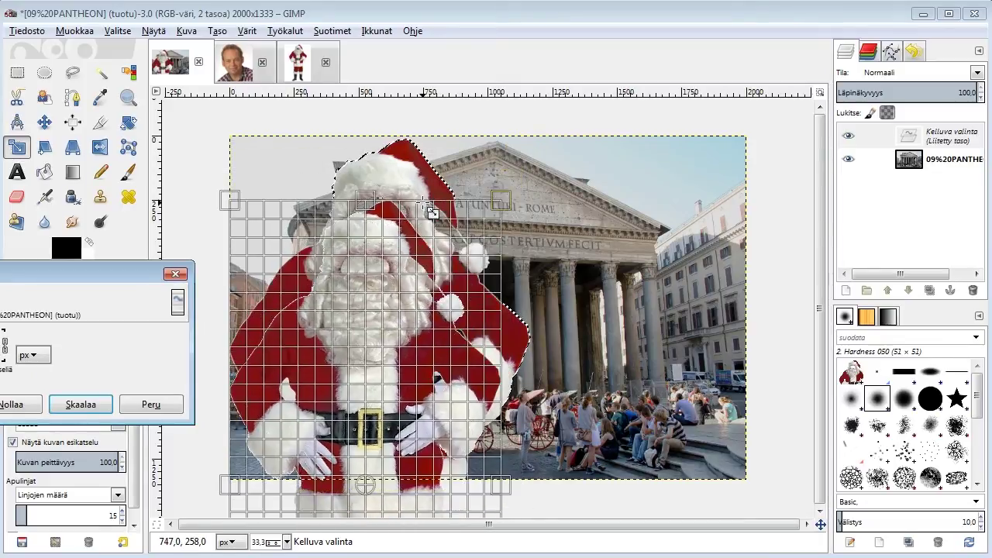
left_click(80, 404)
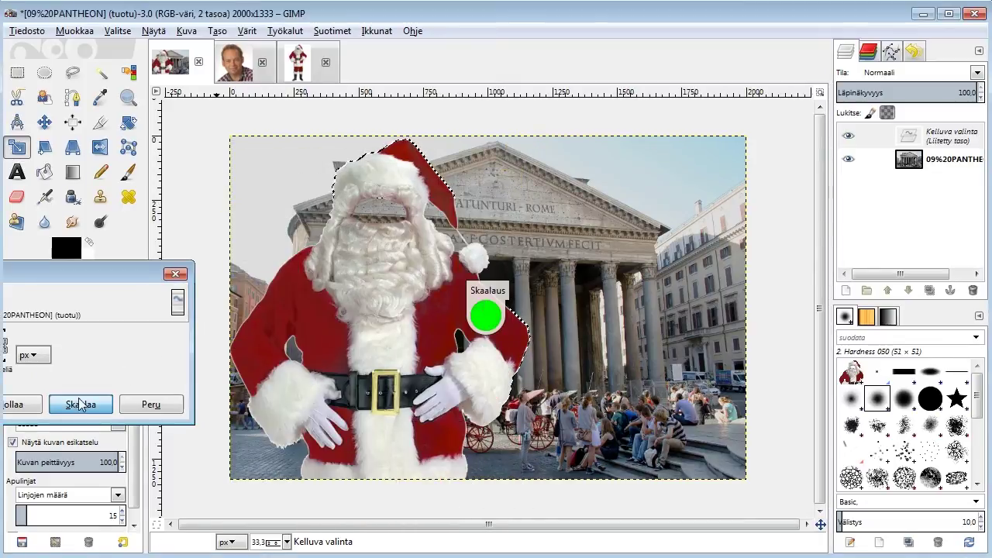
Move the scaled Santa up so that the hat sits just below the photo's upper edge.
left_click(44, 122)
left_click_drag(341, 332, 352, 286)
left_click_drag(354, 275, 353, 271)
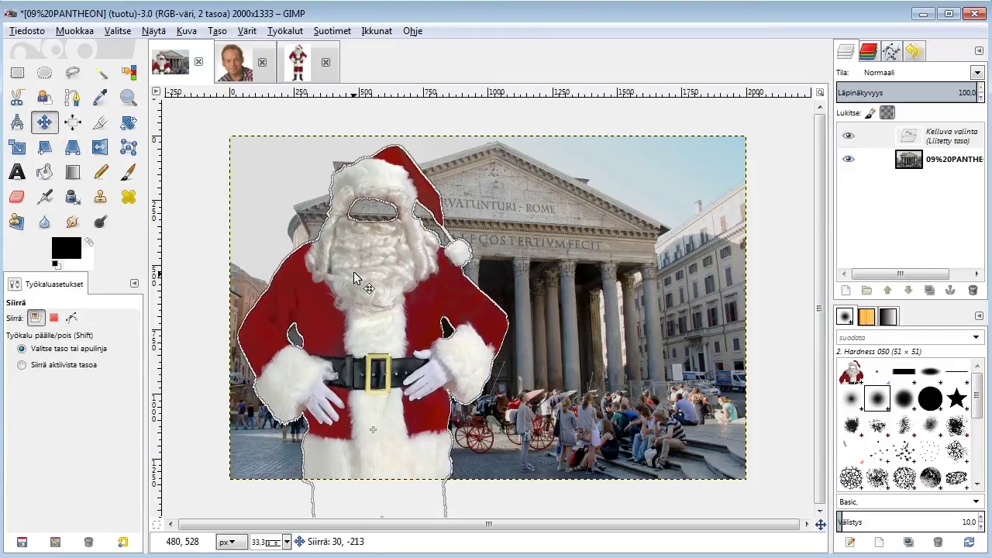
Turn the floating Santa selection into a new layer above the Pantheon photo.
right_click(954, 140)
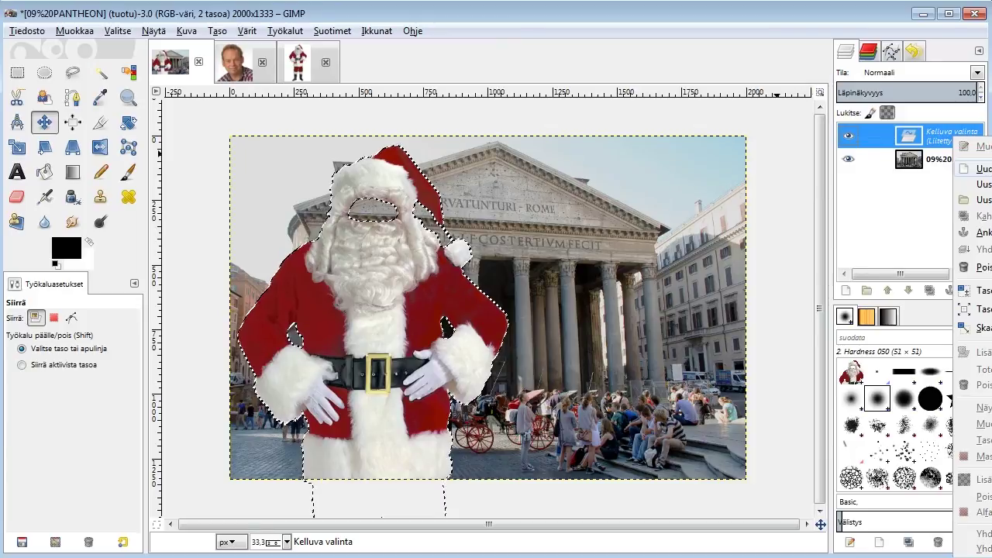
left_click(972, 168)
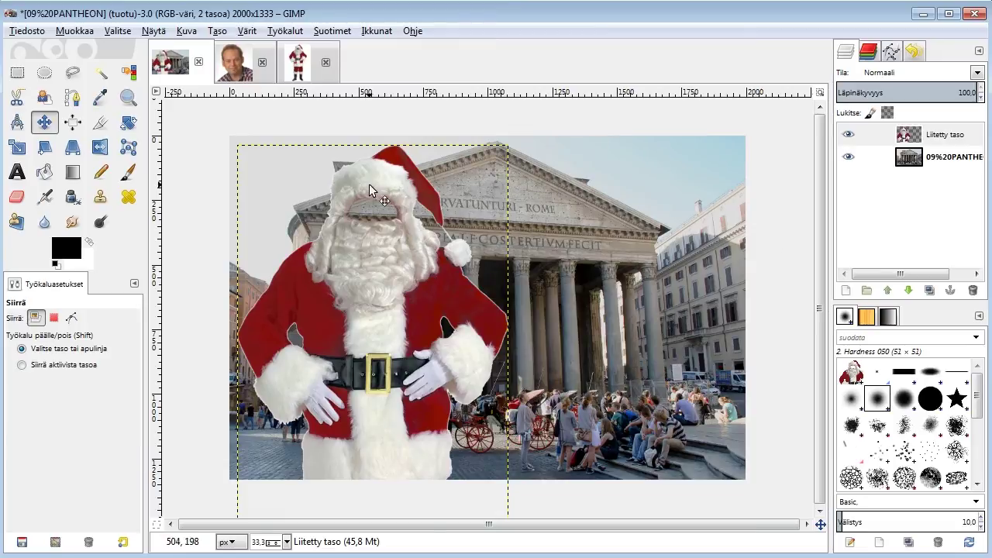
Outline the face in the portrait photo from forehead to mouth with the Free Select tool and copy the selection.
left_click(242, 63)
left_click(72, 73)
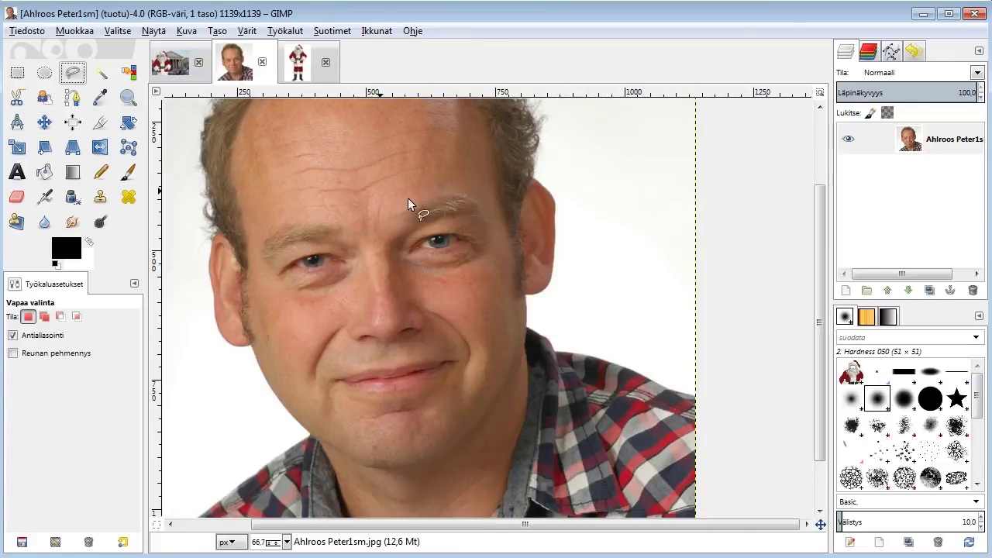
left_click_drag(489, 148, 280, 199)
mouse_move(229, 227)
left_mouse_down()
mouse_move(246, 300)
mouse_move(279, 372)
mouse_move(341, 392)
mouse_move(458, 383)
mouse_move(509, 325)
mouse_move(515, 291)
mouse_move(495, 146)
left_mouse_up()
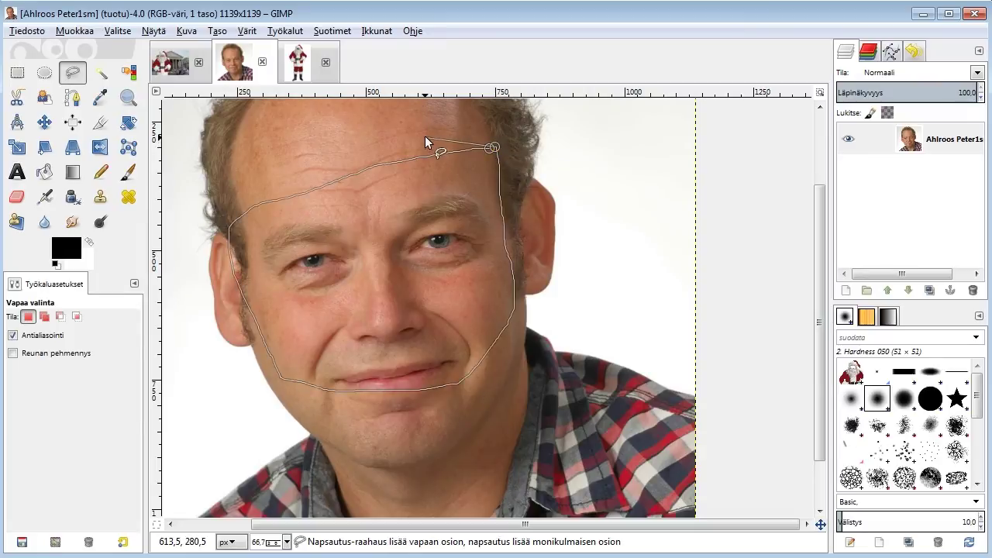
left_click(494, 147)
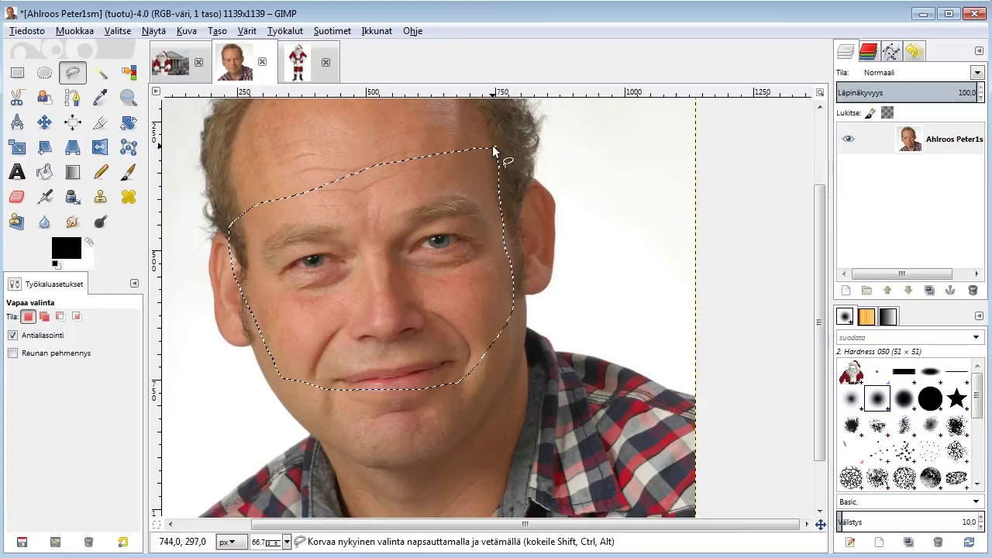
left_click(84, 31)
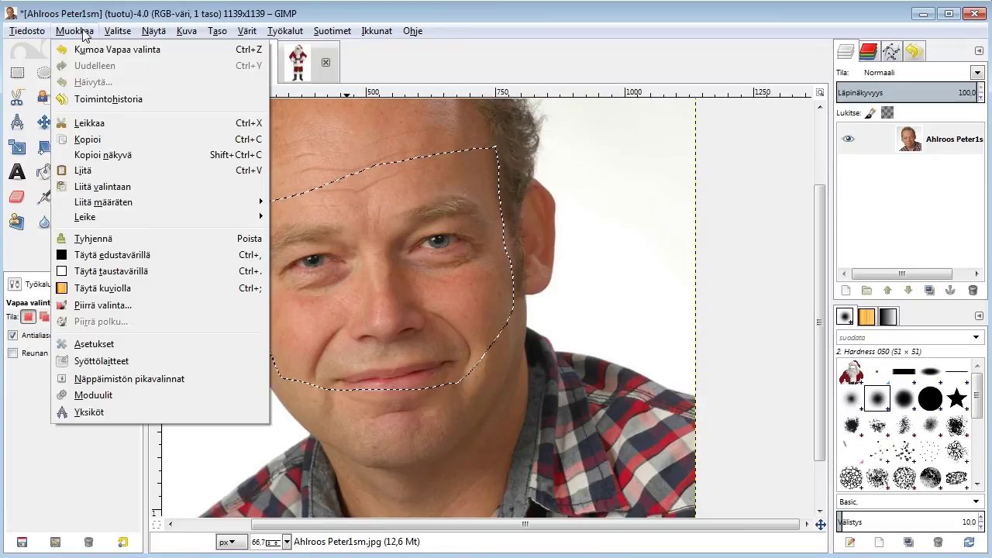
left_click(102, 140)
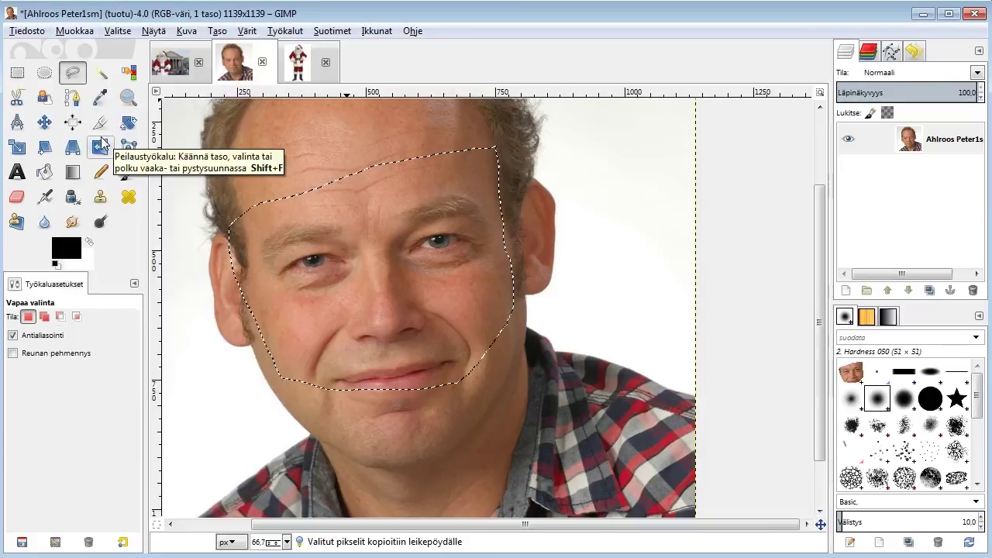
Paste the copied face into the Pantheon image and turn the floating selection into a new layer.
left_click(181, 65)
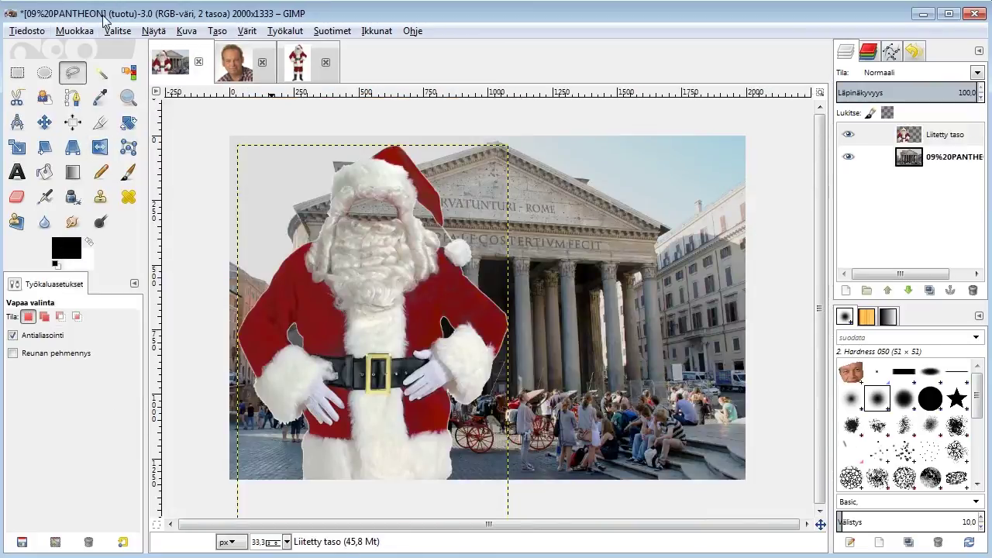
left_click(77, 32)
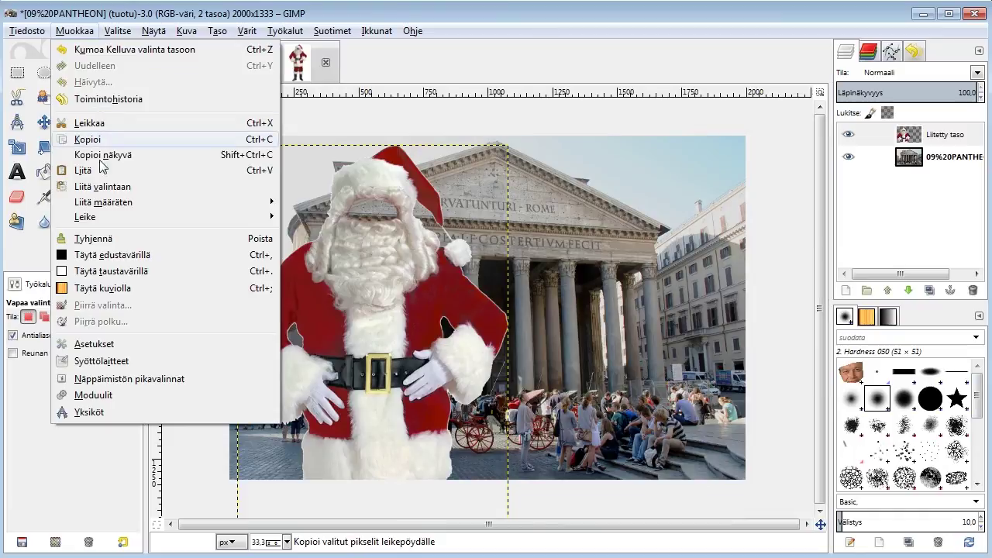
left_click(69, 171)
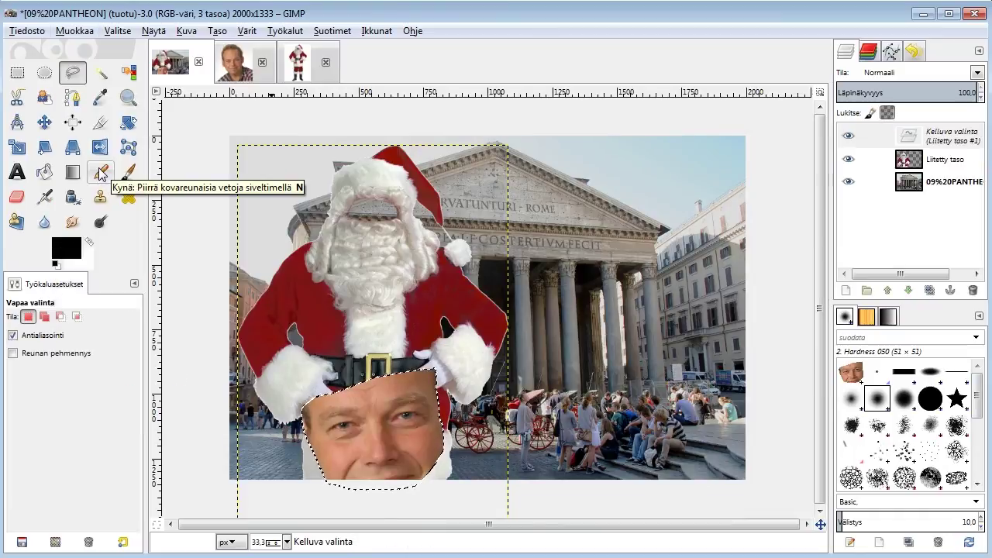
right_click(952, 140)
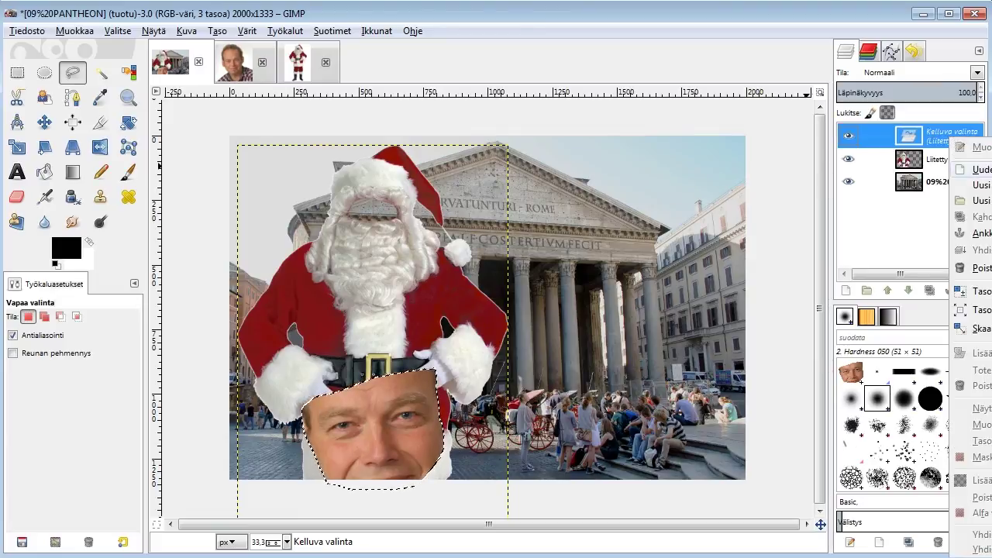
left_click(973, 169)
Move the face over Santa's head and place its layer between the Santa layer and the Pantheon photo.
left_click(44, 122)
left_click_drag(397, 414, 367, 214)
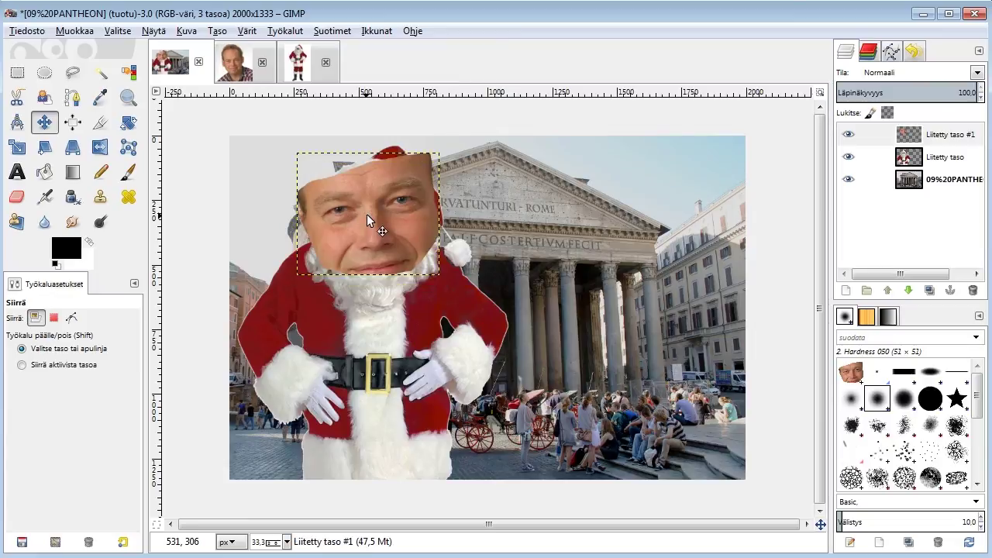
left_click(947, 136)
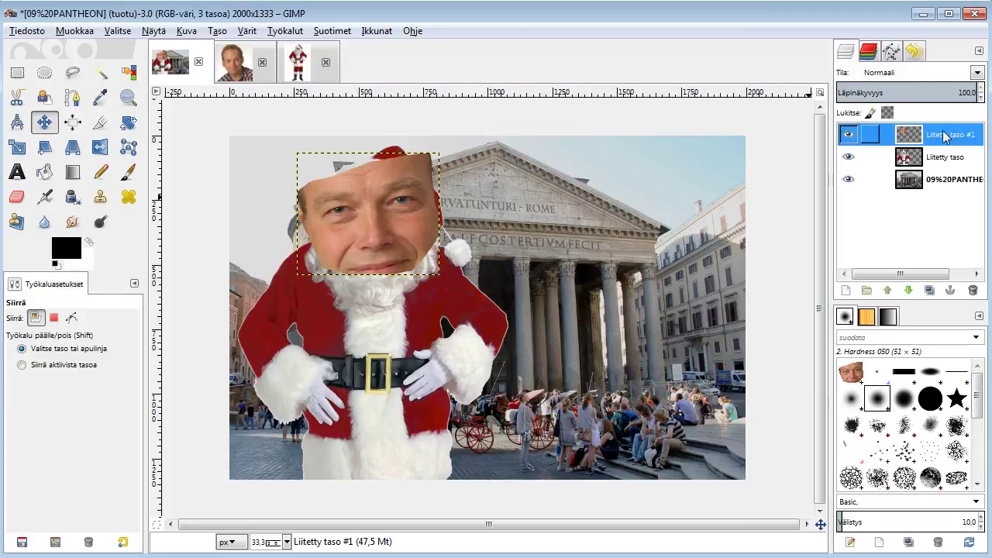
left_click_drag(944, 138, 911, 175)
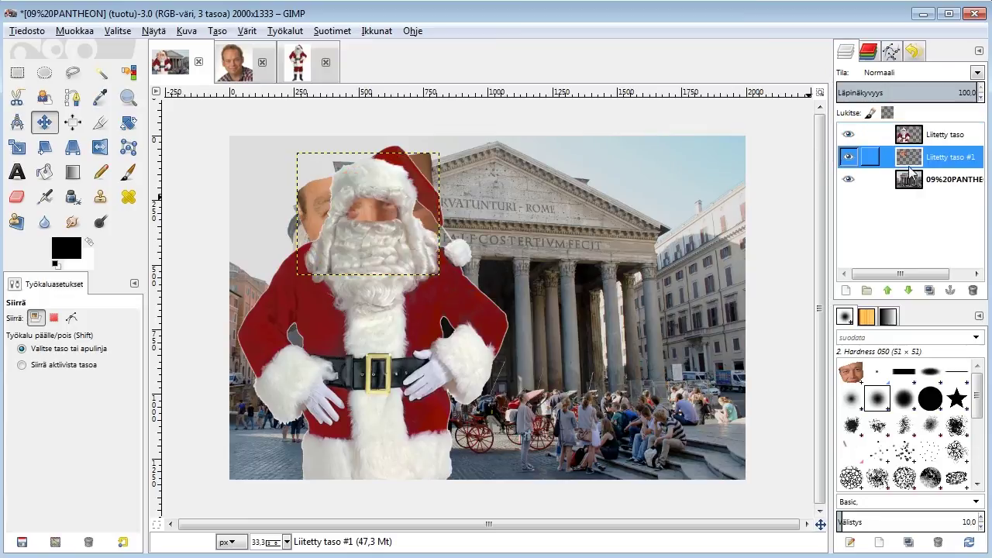
mouse_move(365, 221)
left_mouse_down()
mouse_move(403, 237)
mouse_move(373, 217)
left_mouse_up()
Scale the face layer down to about half its size from its upper right corner and apply the scaling.
scroll(373, 217, "up", 3)
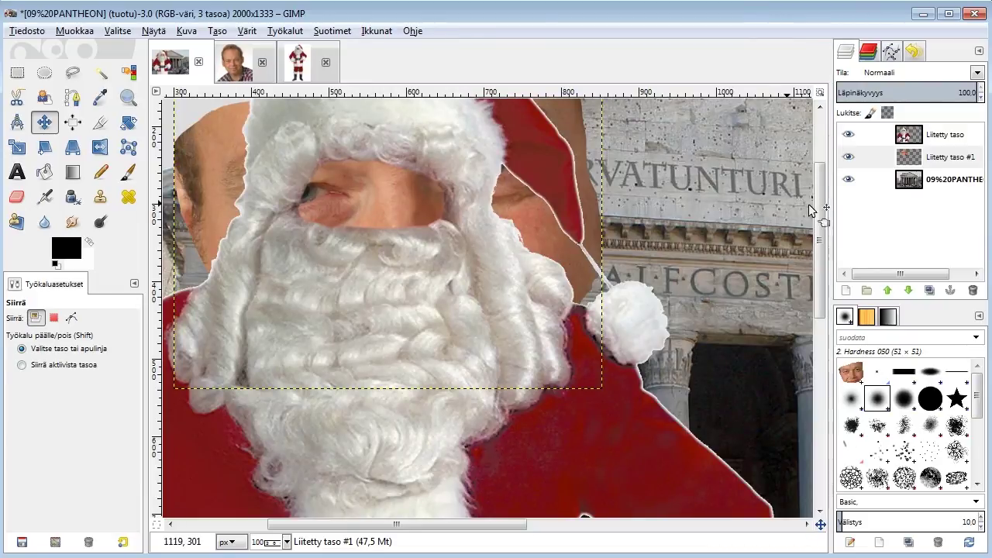
scroll(819, 233, "up", 3)
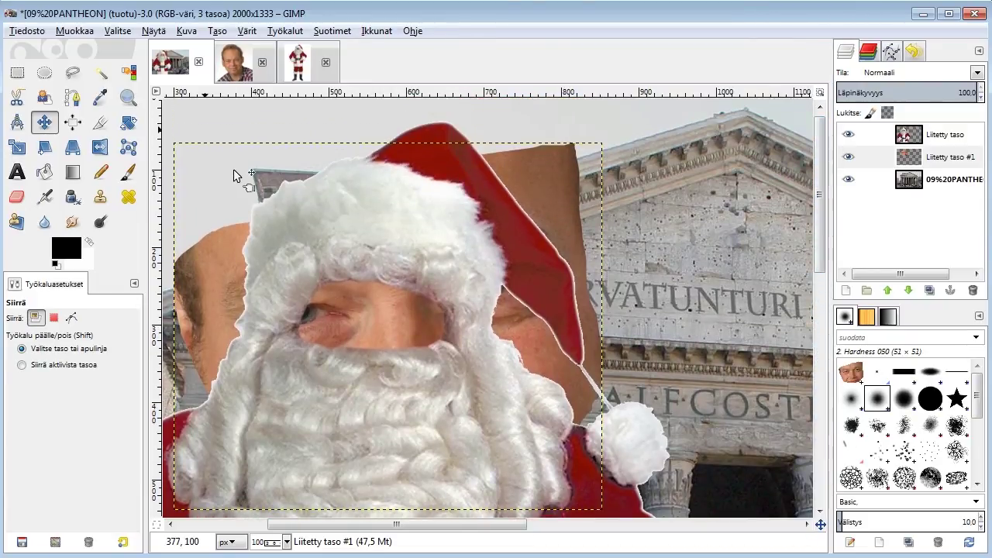
left_click(16, 147)
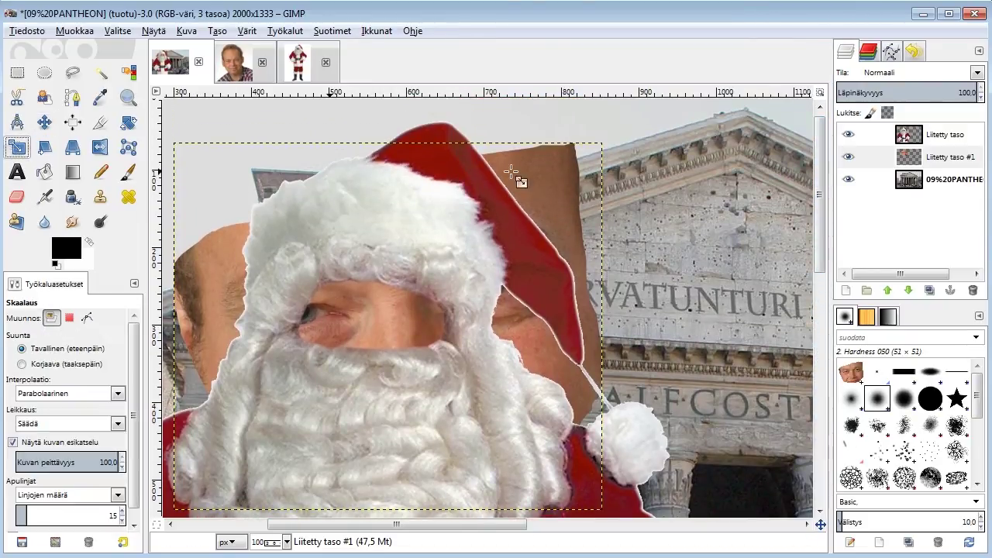
left_click_drag(595, 159, 431, 336)
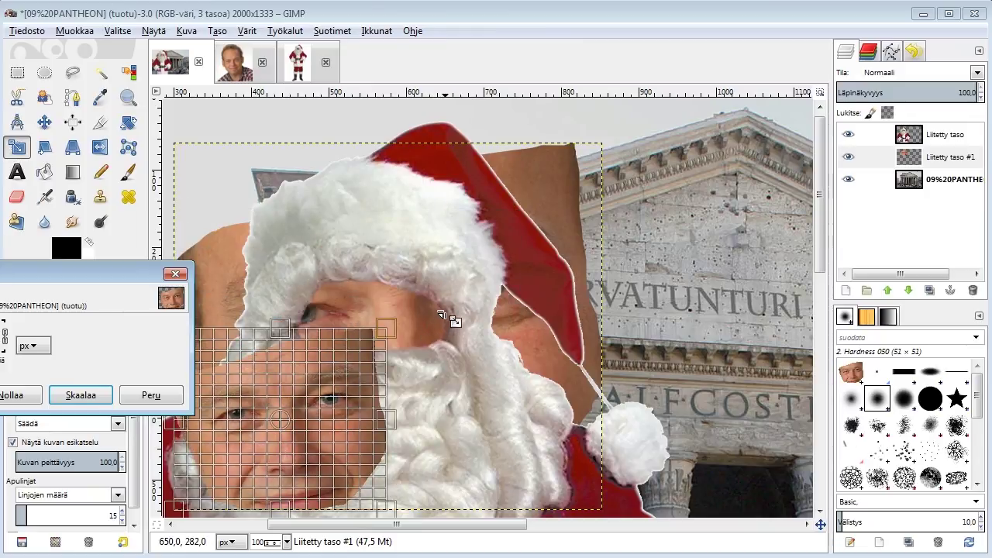
left_click_drag(97, 275, 242, 144)
left_click(224, 265)
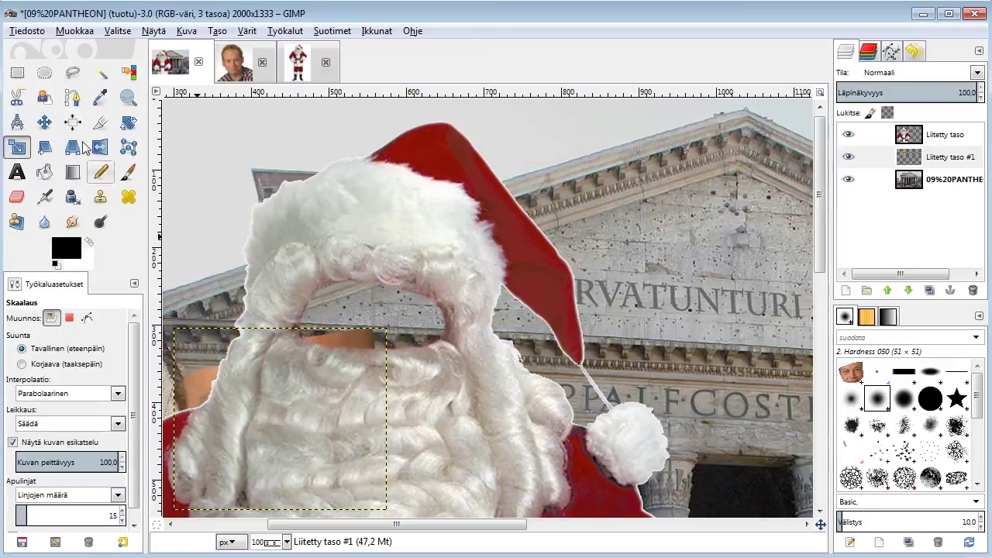
Move the reduced face layer behind the opening between Santa's hat and beard so that both eyes show.
left_click(44, 122)
left_click_drag(302, 372, 371, 304)
key("ctrl+z")
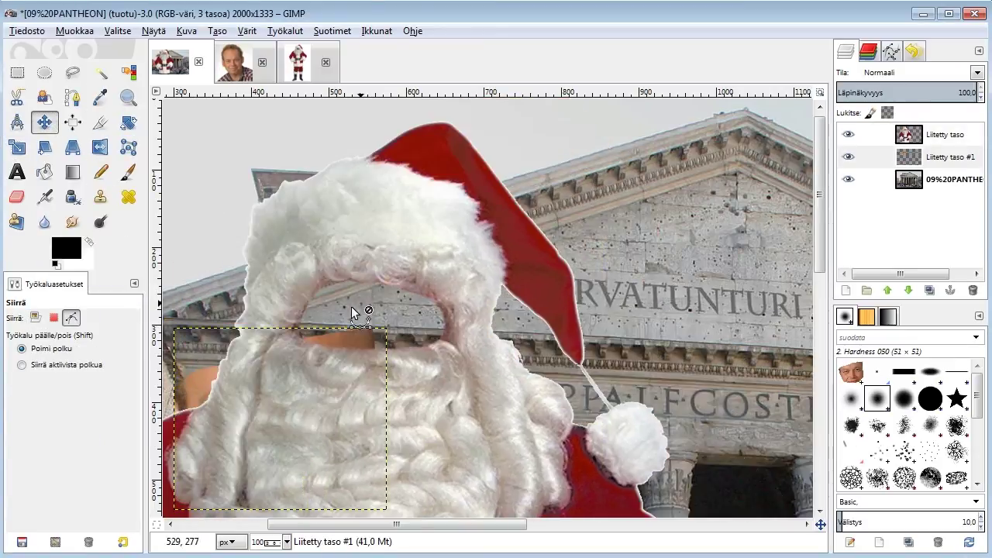
left_click(35, 318)
left_click(360, 339)
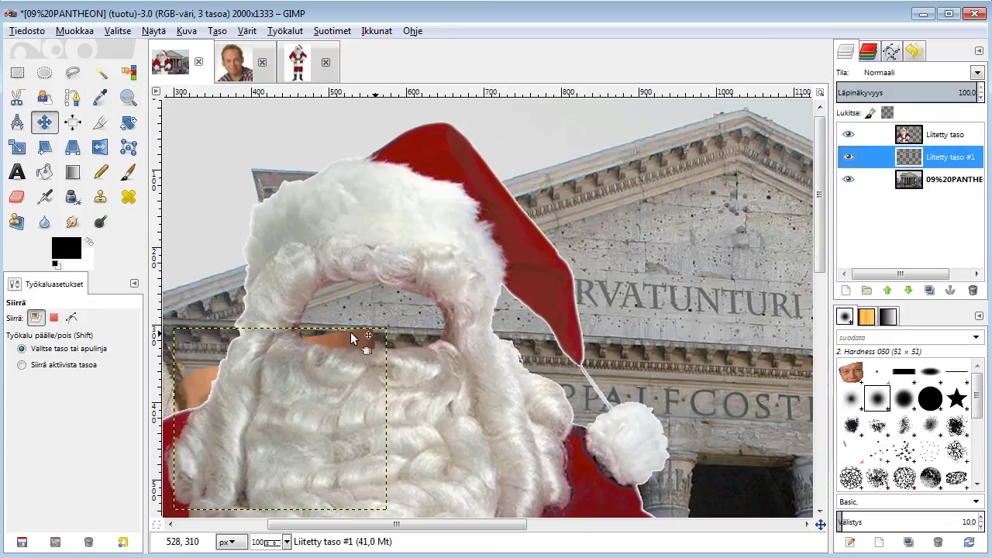
left_click_drag(352, 338, 441, 244)
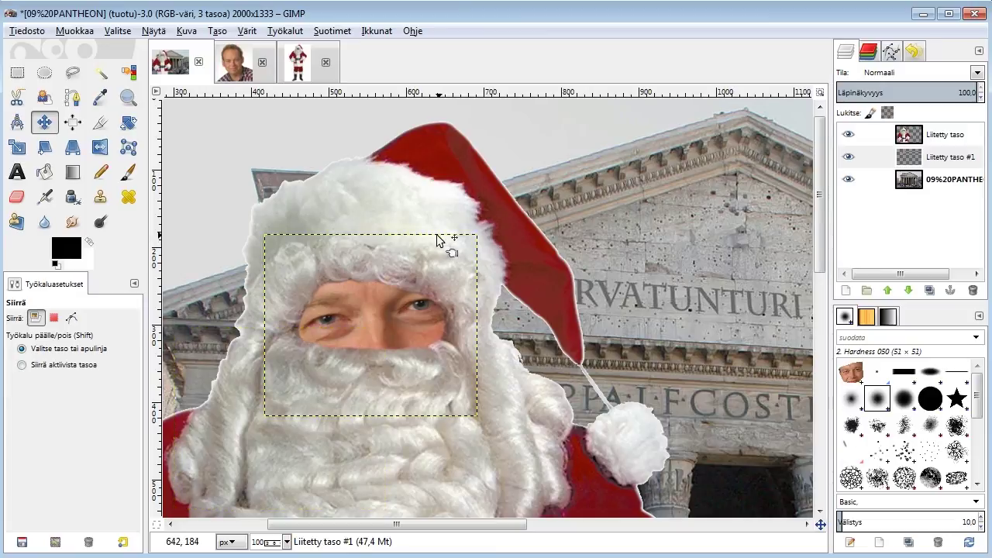
Rotate the face layer by 10.36 degrees so that the eyes are level inside Santa's face opening.
left_click(129, 124)
left_click_drag(494, 218, 514, 232)
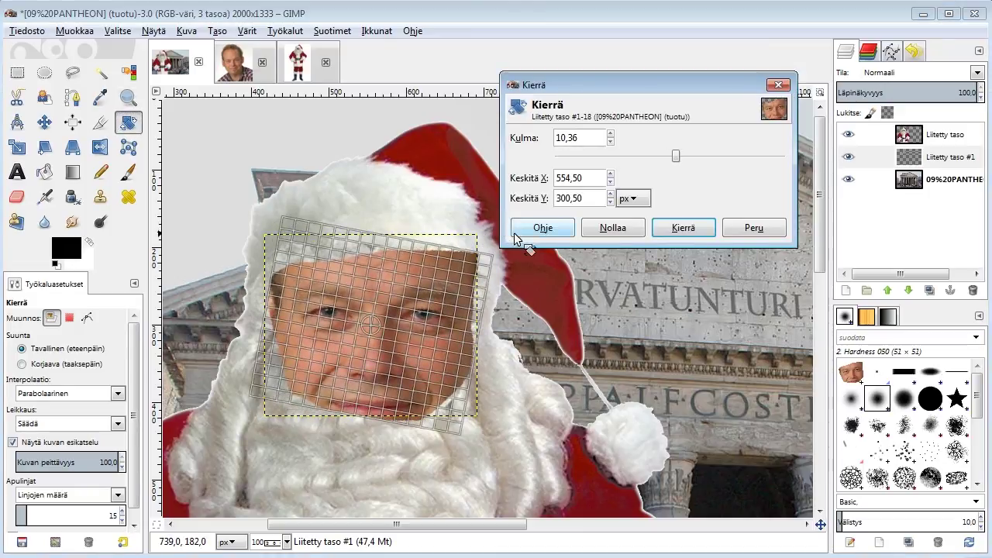
left_click(687, 226)
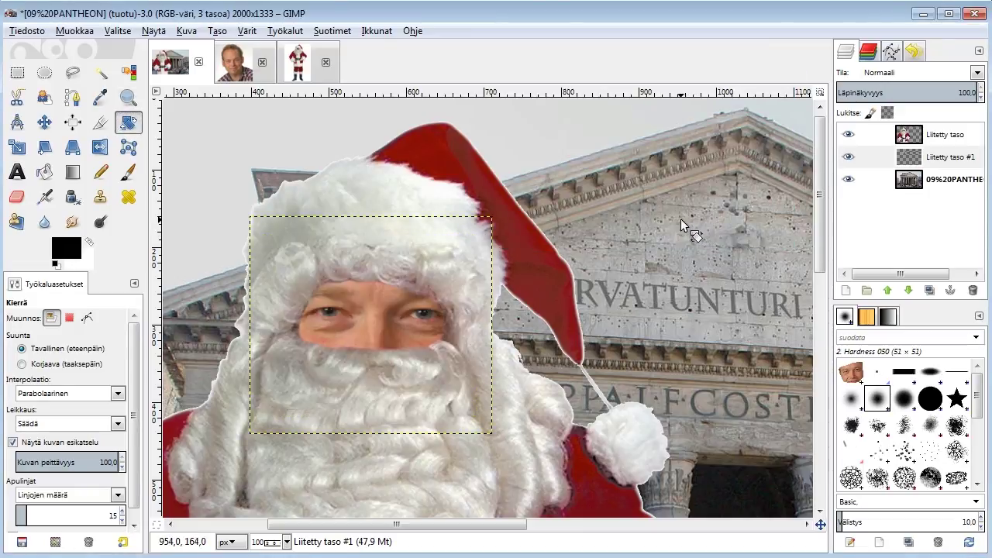
scroll(678, 219, "down", 2)
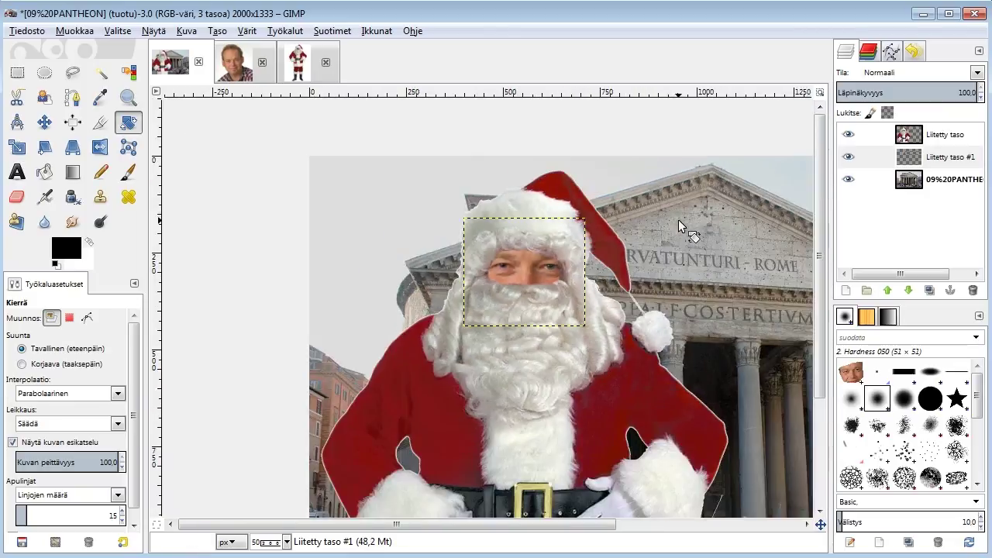
scroll(678, 219, "down", 1)
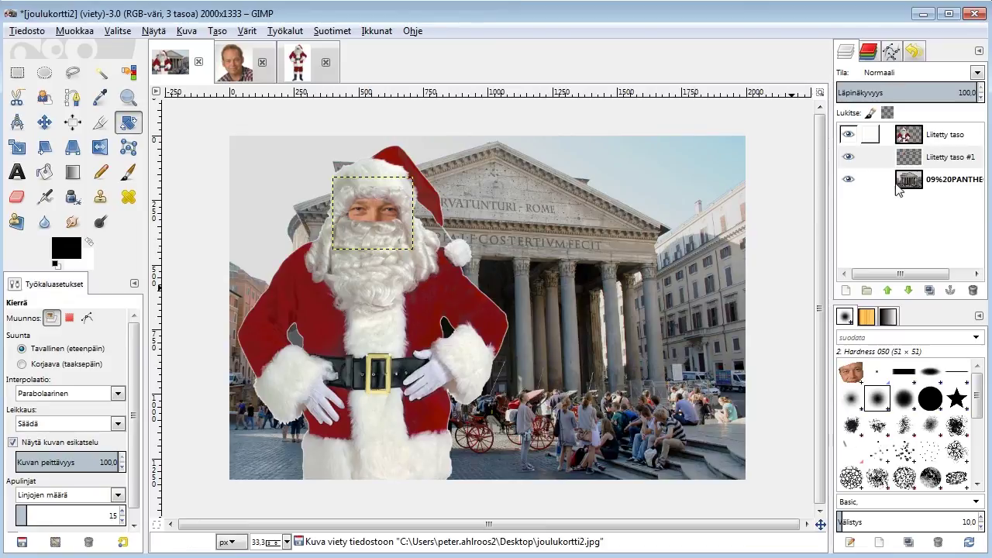
left_click(898, 191)
left_click(27, 31)
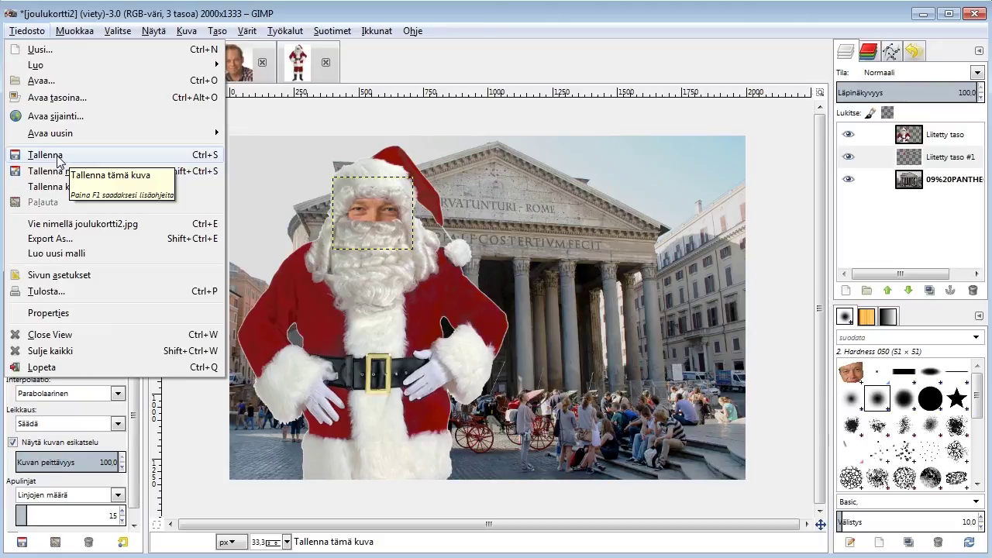
left_click(48, 240)
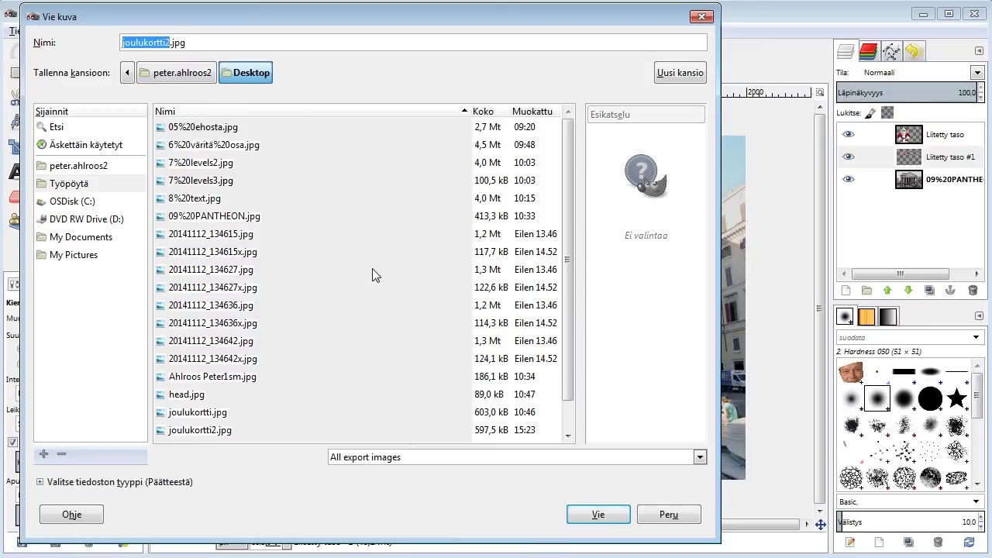
left_click(683, 521)
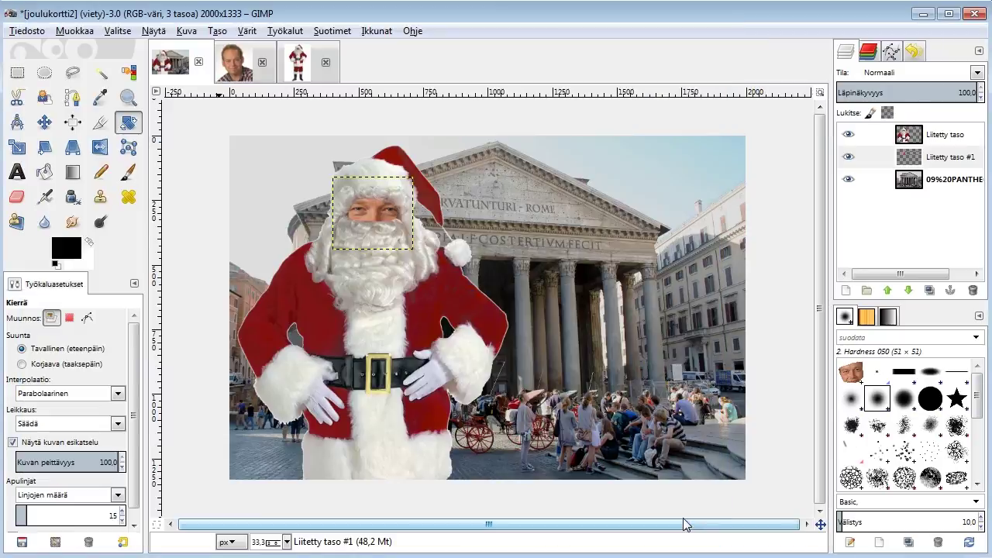